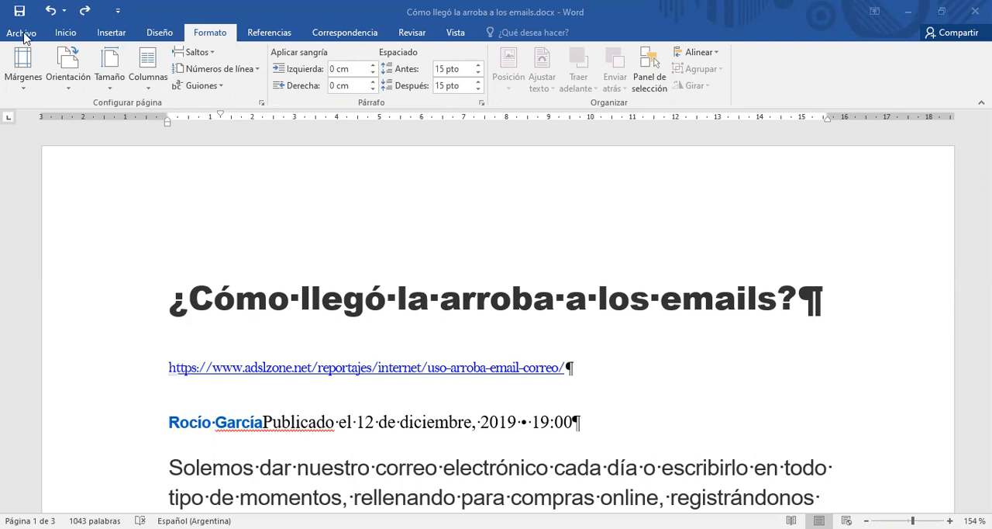
Hide the paragraph marks and other formatting symbols in the document.
click(63, 35)
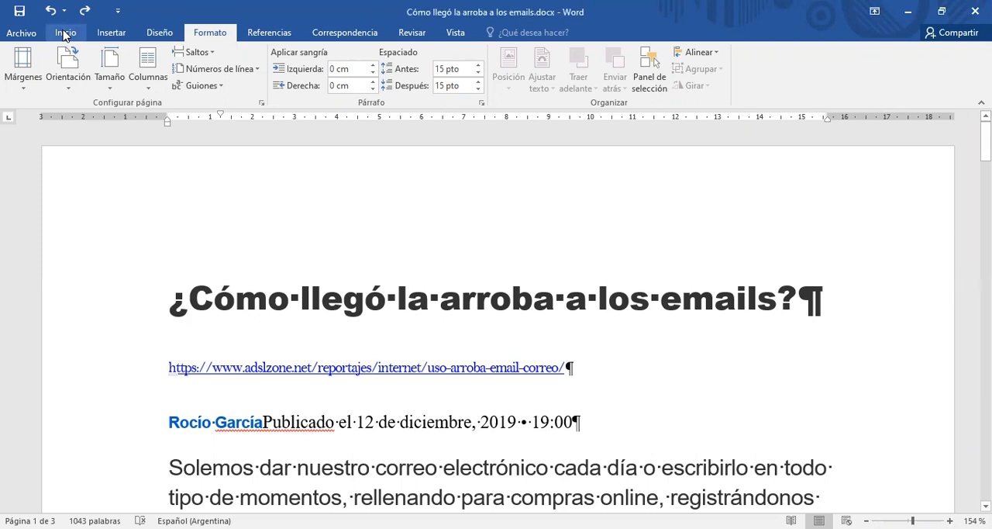
click(65, 34)
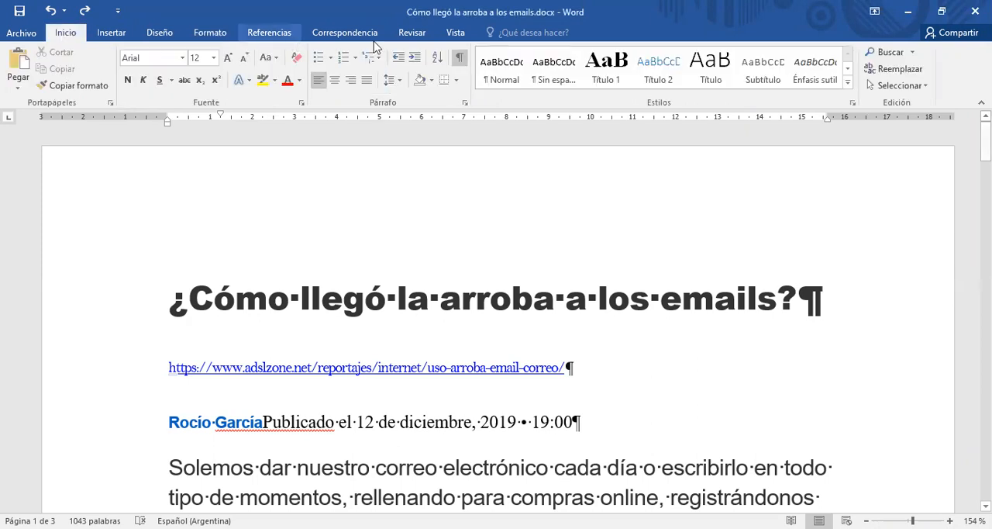
click(459, 57)
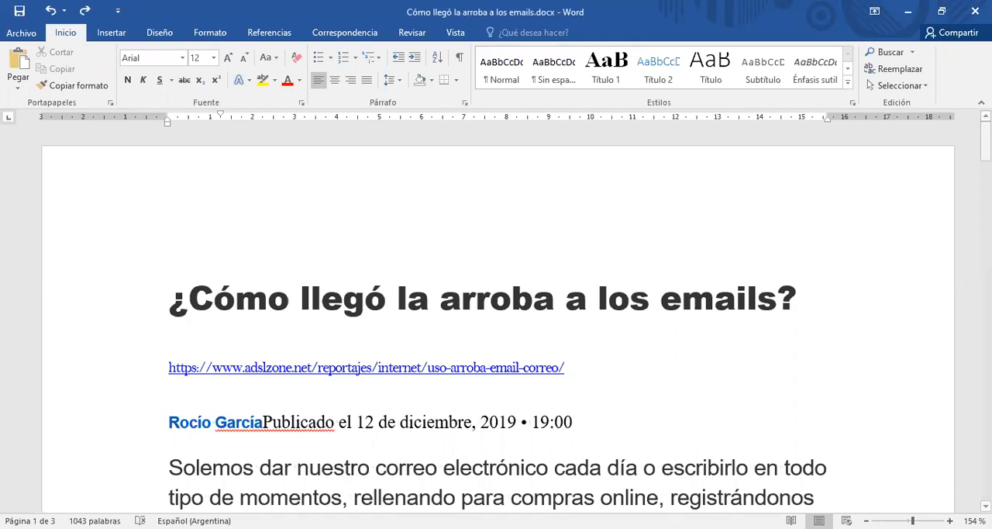
Highlight the title, source link and publication date lines, and look over the start of the article without formatting marks.
click(801, 293)
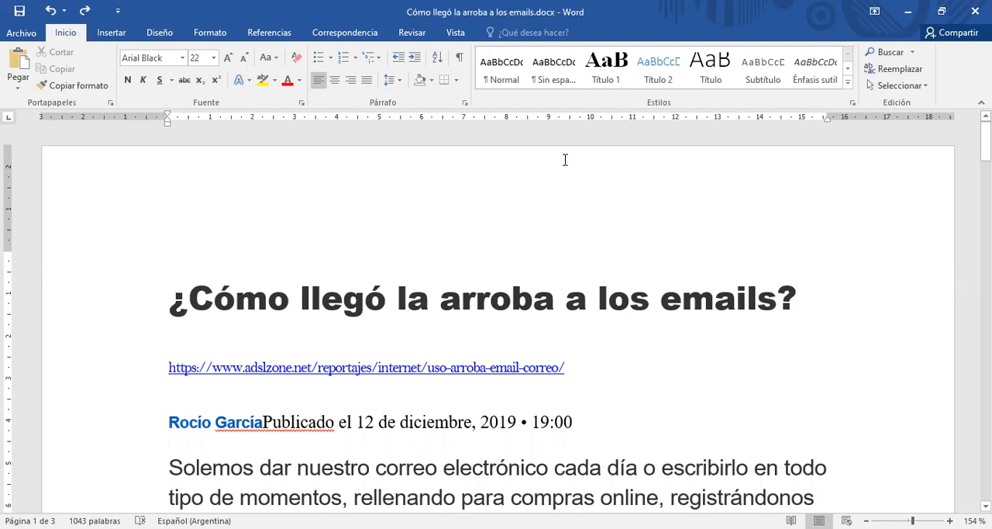
click(587, 420)
click(99, 302)
shift+click(126, 431)
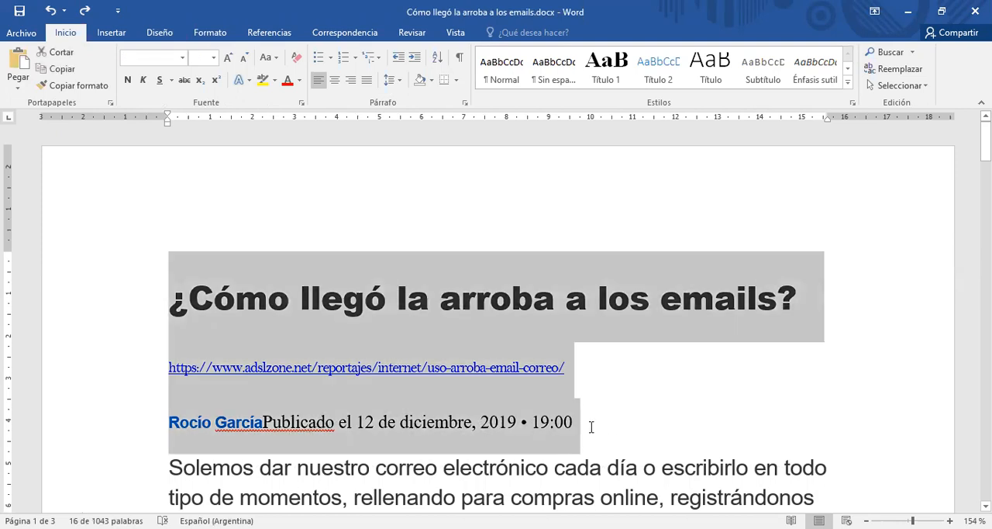
click(591, 426)
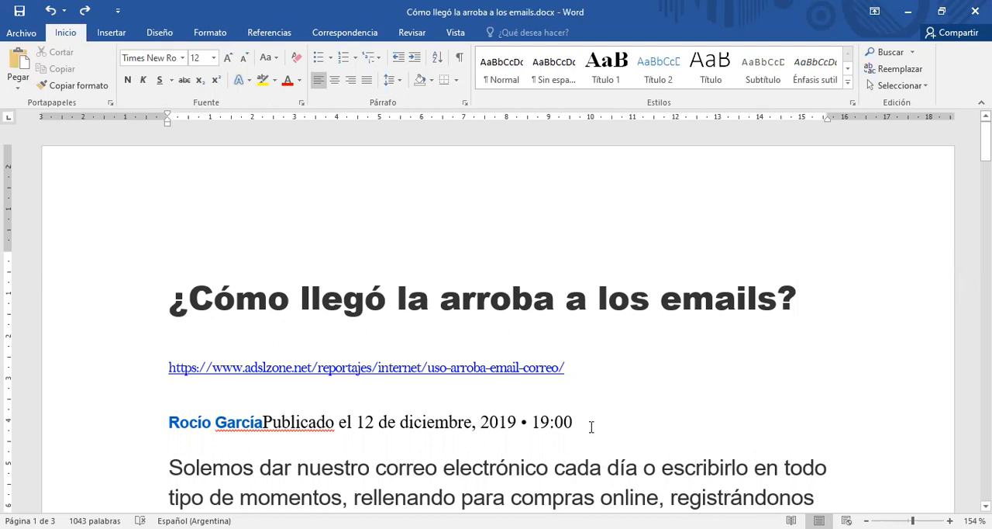
scroll(591, 427, down, 1)
scroll(591, 427, down, 1)
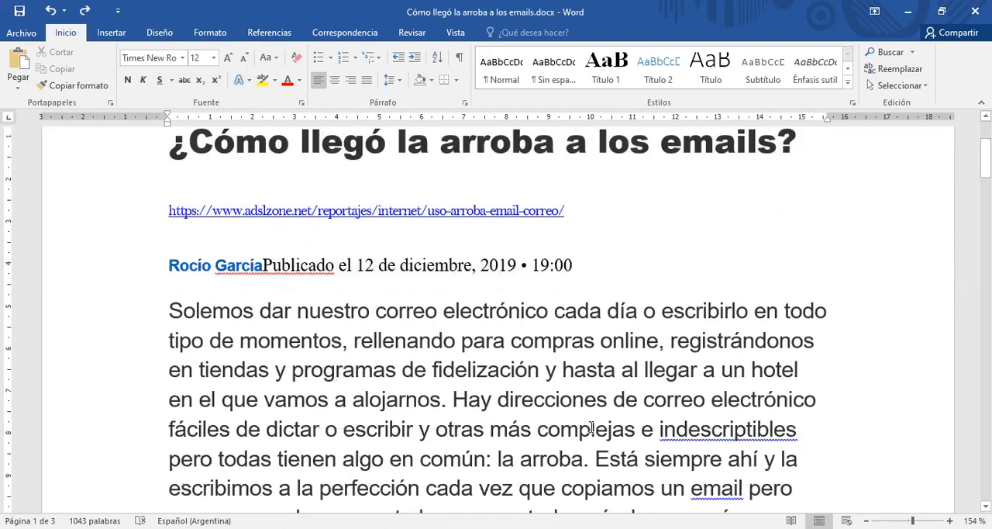
scroll(597, 385, up, 1)
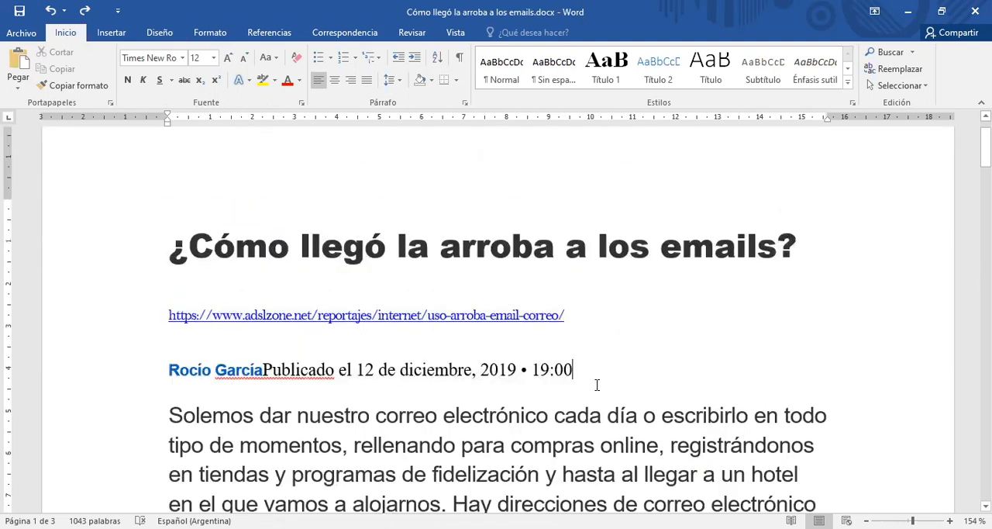
Show the formatting marks and insert six empty paragraphs after the publication date line.
click(461, 58)
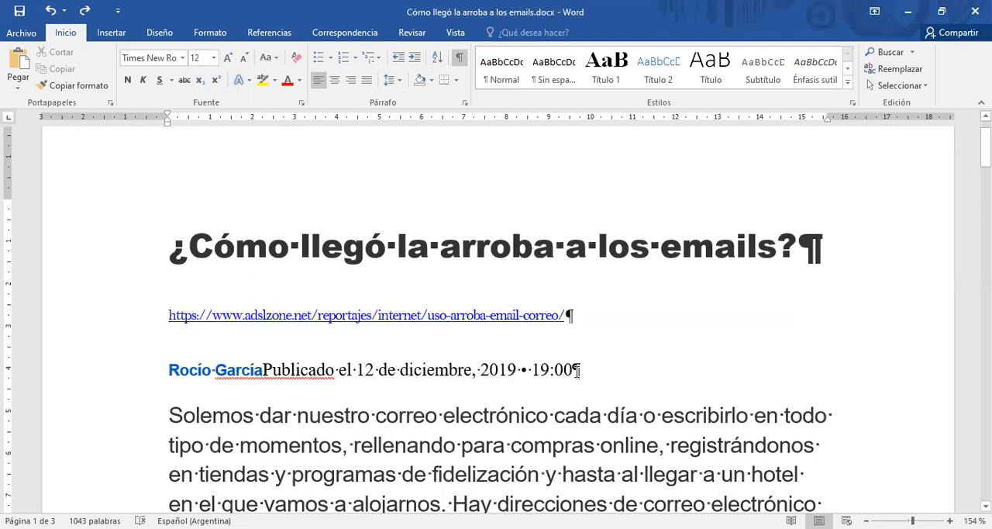
click(579, 370)
key(Return)
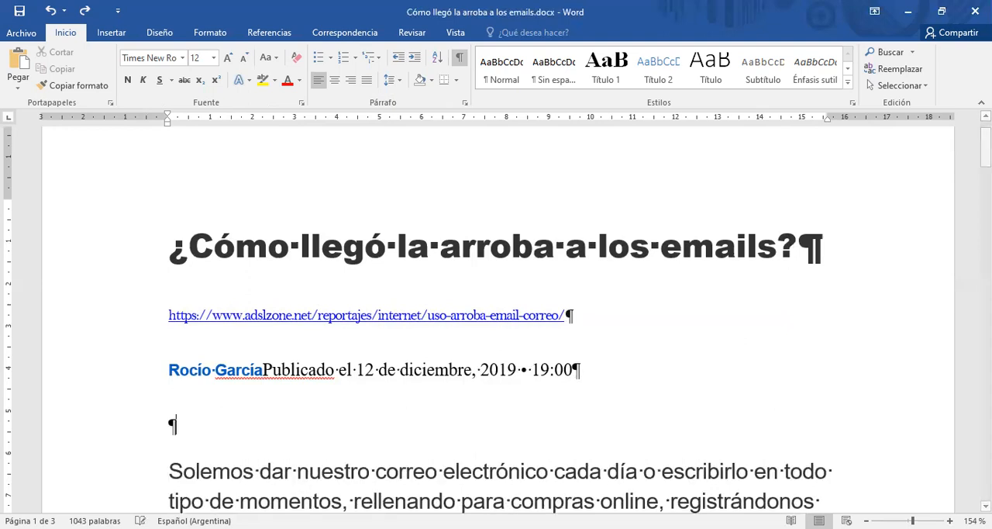
key(Return)
key(Return)
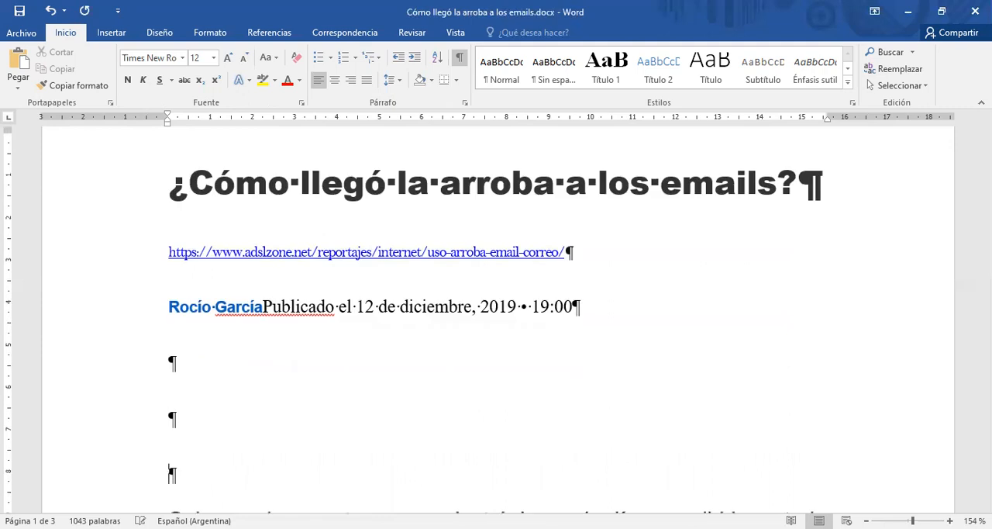
key(Return)
key(Return)
key(Return)
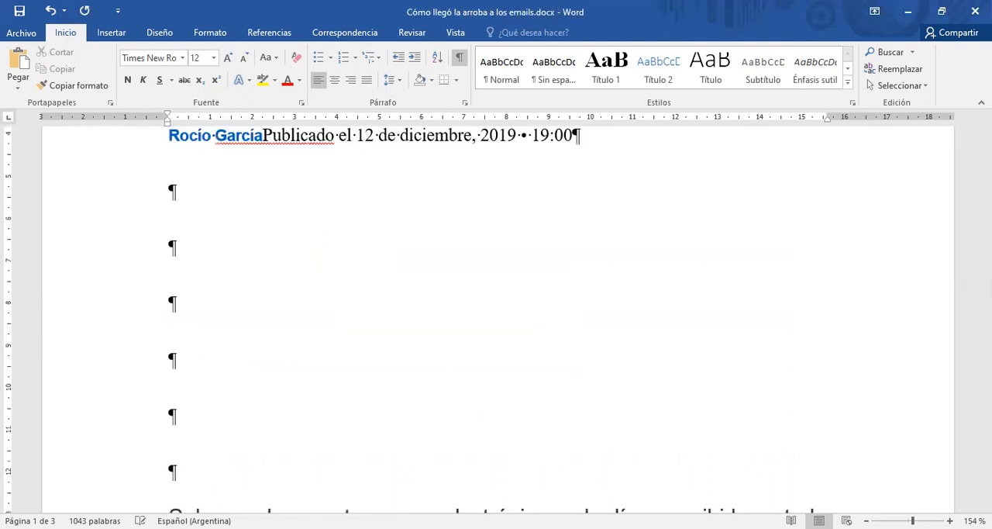
Delete the surplus empty paragraphs below the publication date line, keeping only one.
scroll(438, 298, up, 1)
click(200, 293)
shift+click(201, 448)
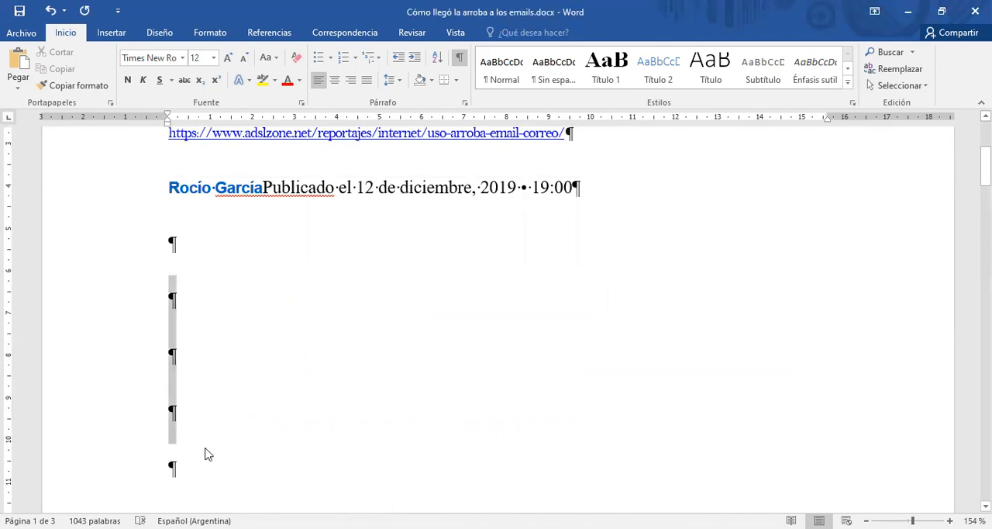
shift+click(206, 453)
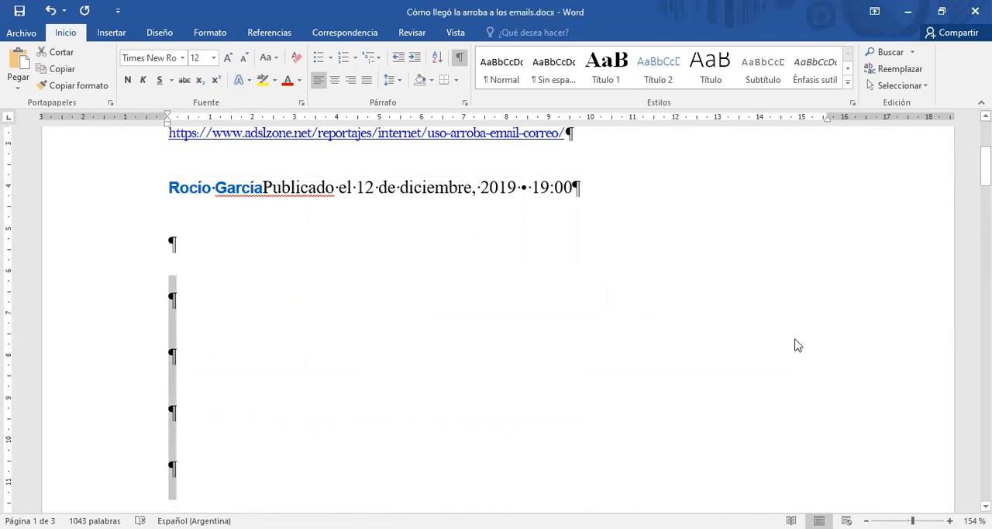
key(Delete)
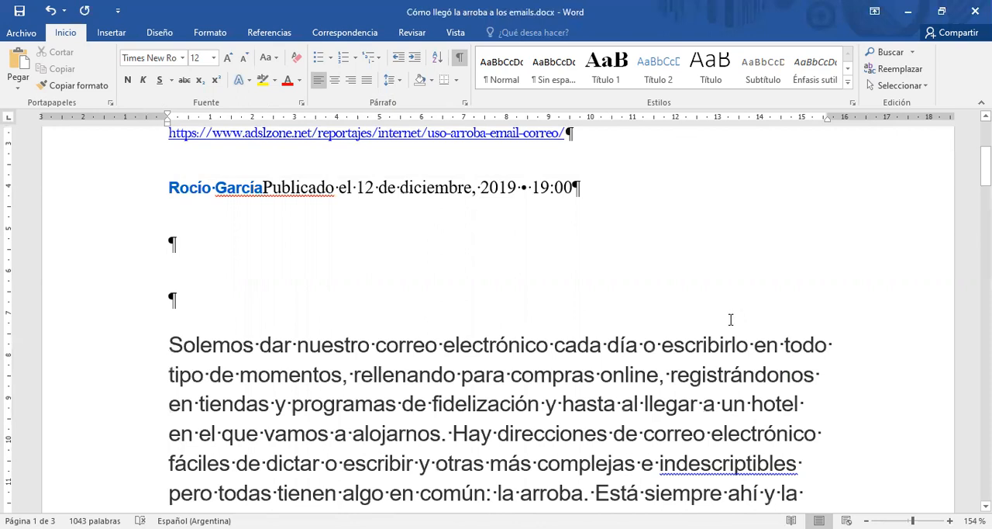
key(Delete)
scroll(732, 319, up, 2)
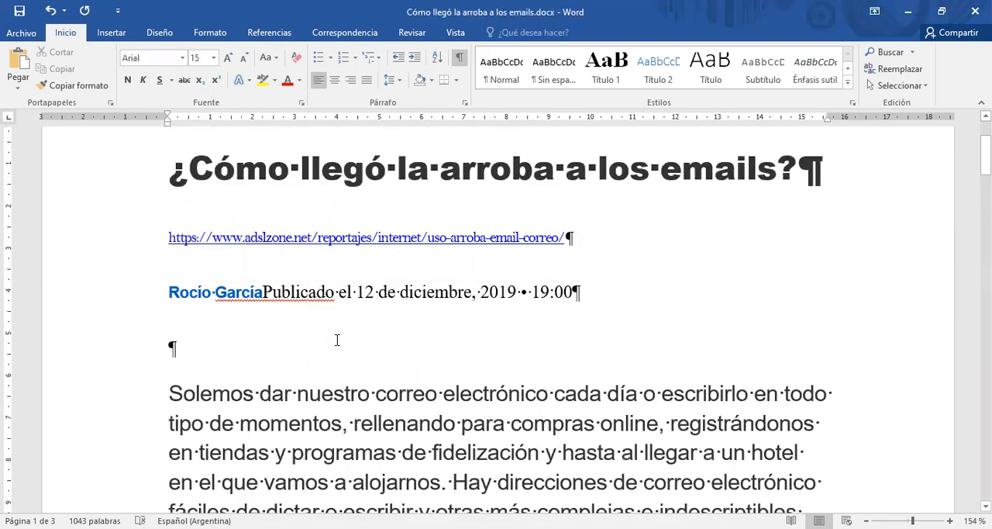
Add five more empty paragraphs between the publication date line and the body text.
click(238, 346)
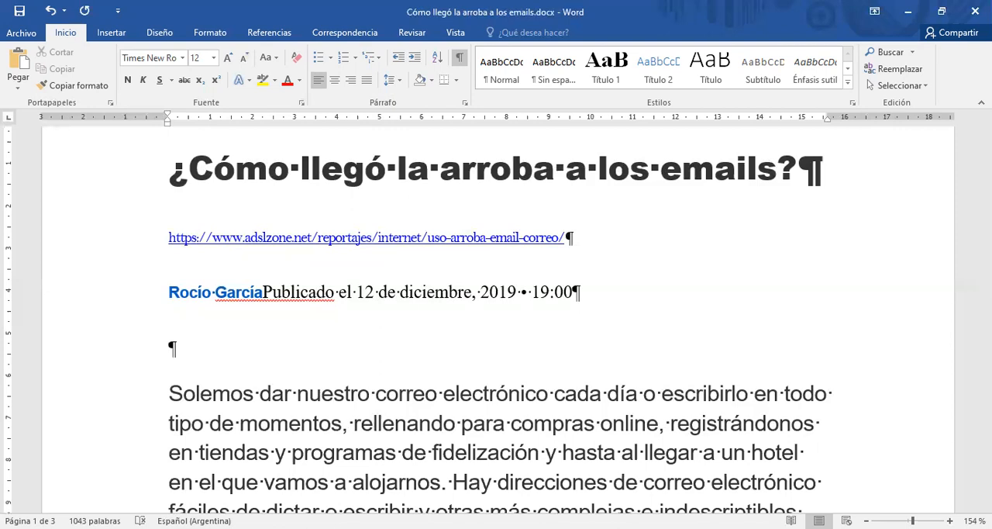
key(Return)
key(Return)
key(Return)
key(Return)
key(Return)
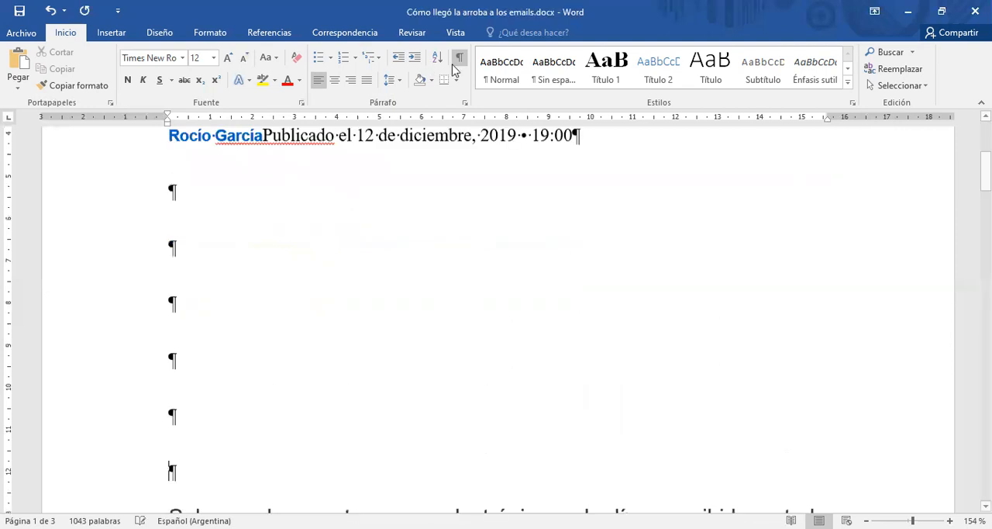
Change the zoom to display multiple pages of the document side by side.
click(456, 33)
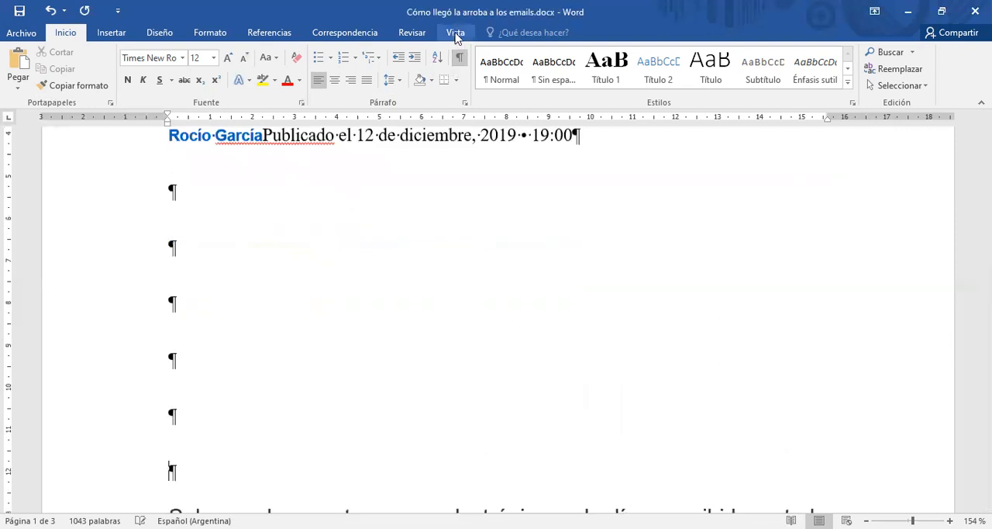
click(405, 74)
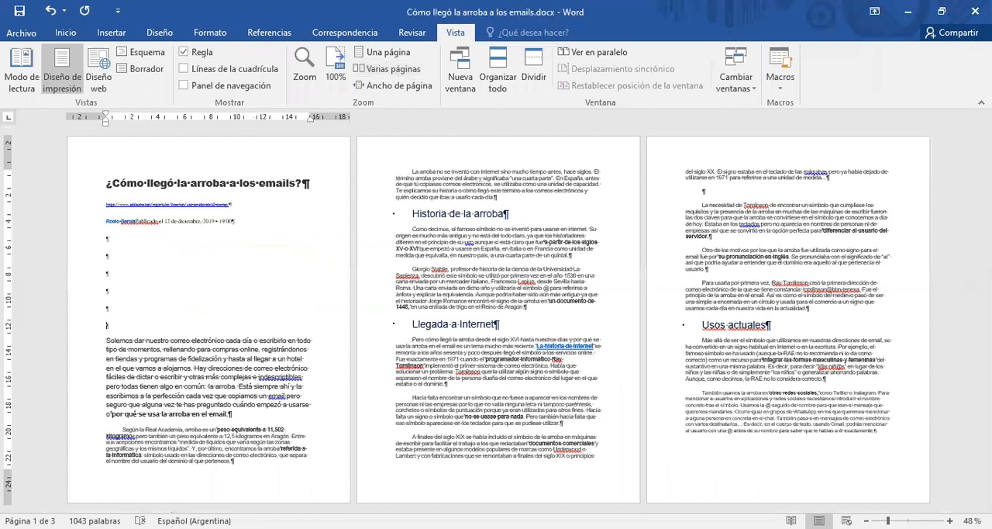
click(398, 85)
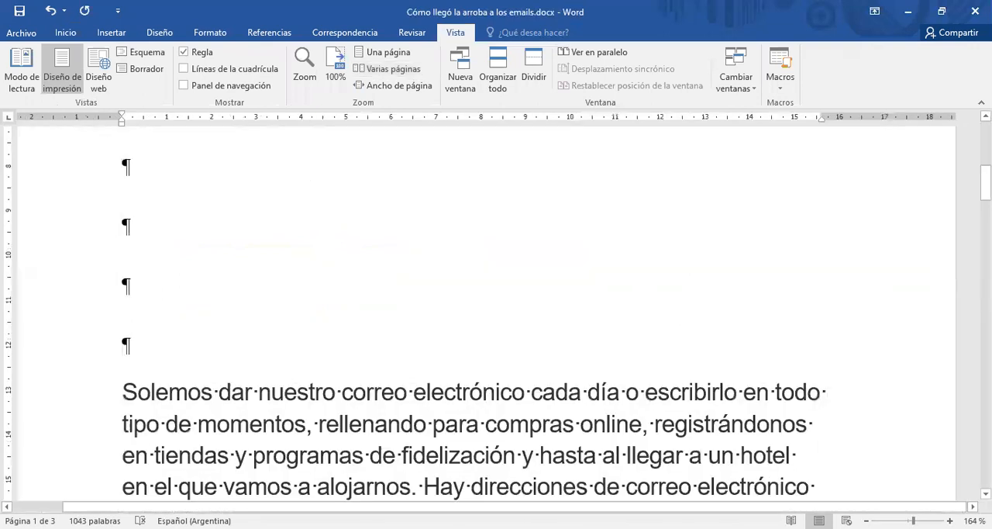
click(336, 69)
click(381, 69)
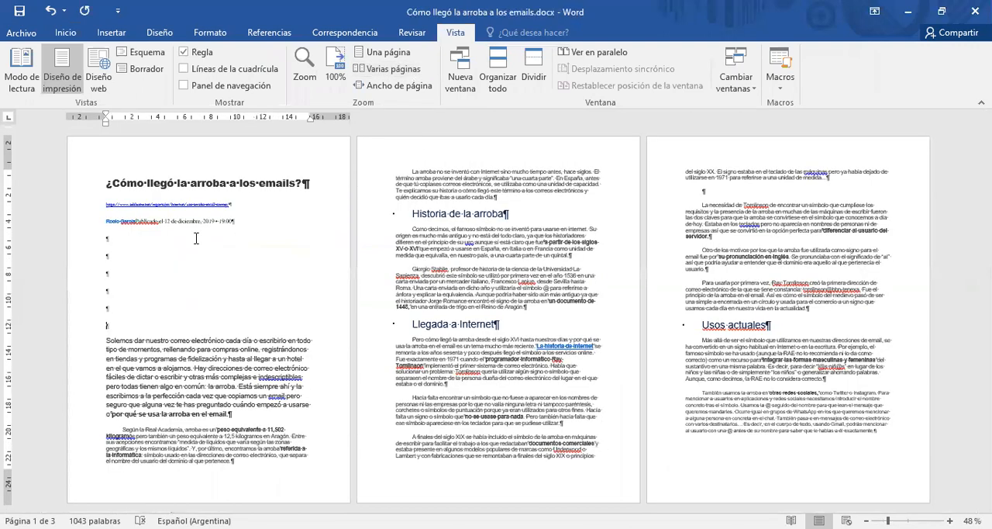
Remove the added empty paragraphs above the body text so a single one remains under the date line.
click(144, 255)
key(Delete)
key(Delete)
key(Delete)
key(Delete)
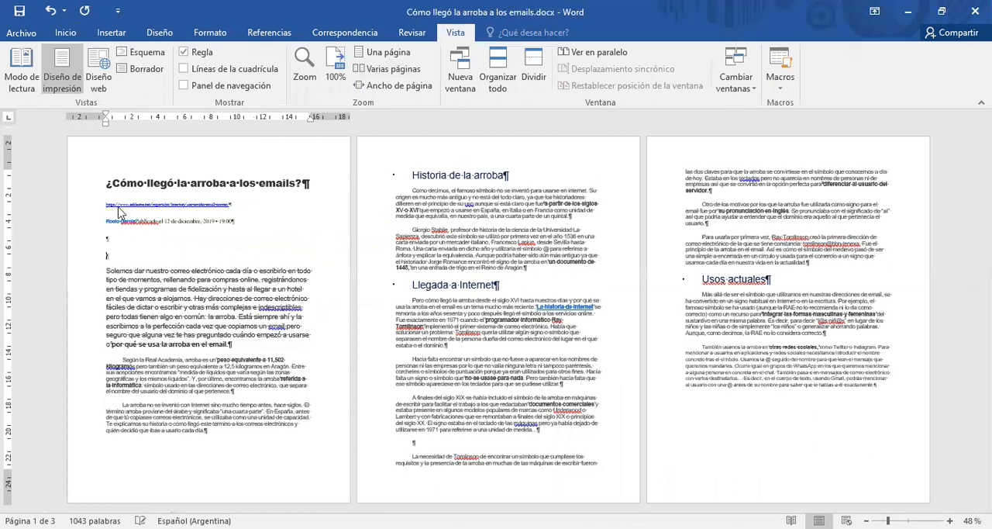
key(Delete)
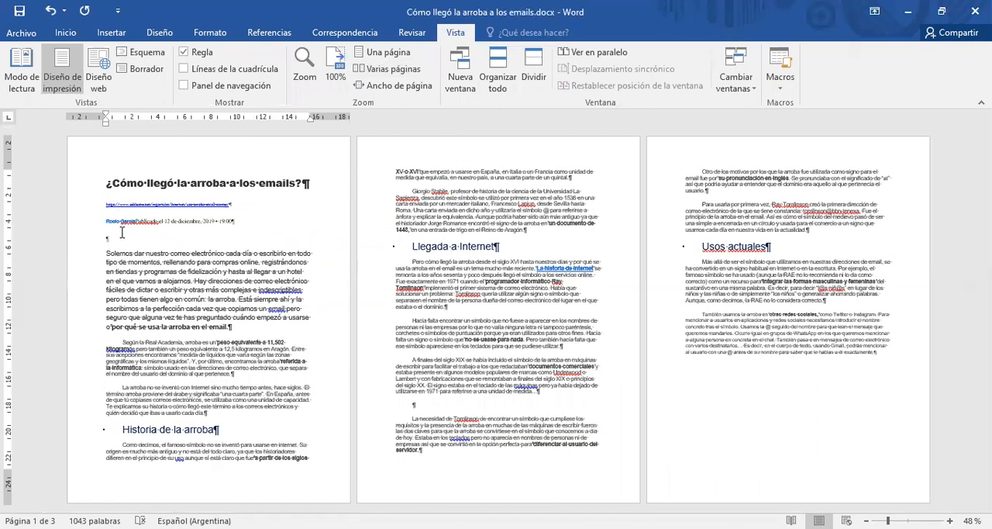
Push the body text onto the second page by adding empty paragraphs after the publication date line.
key(Return)
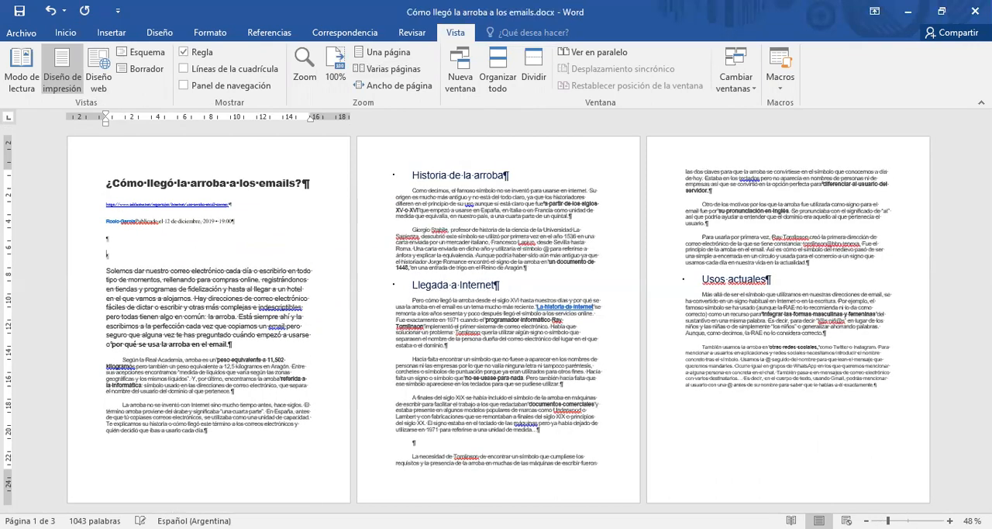
key(Return)
key(Return)
key(Return)
key(Return)
key(Return)
key(Return)
key(Return)
key(Return)
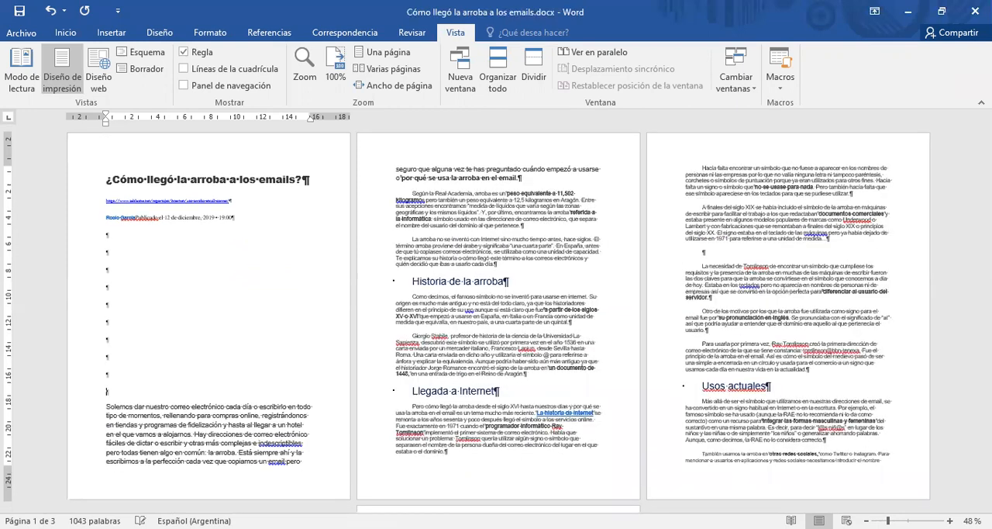
key(Return)
key(Return)
key(Return)
key(Return)
key(Return)
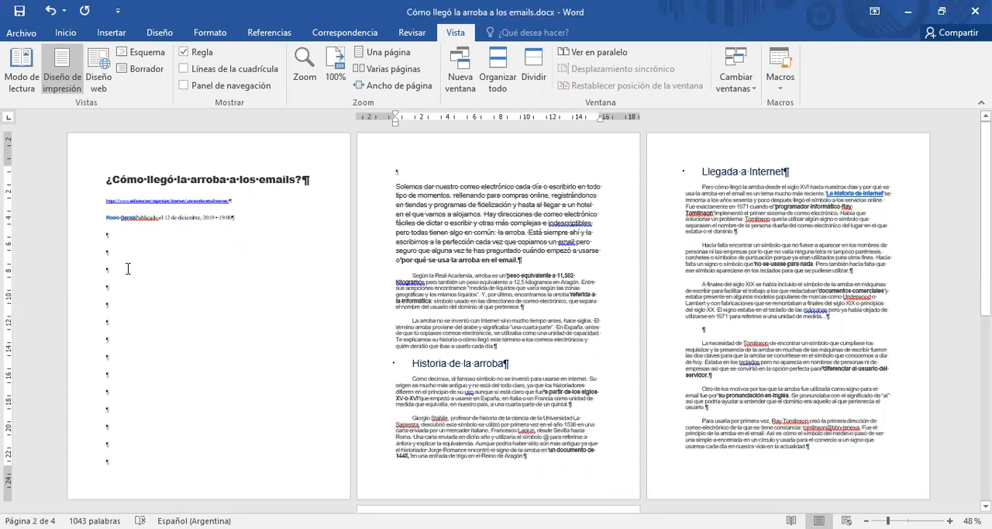
Insert six empty paragraphs above the title on the first page.
click(108, 179)
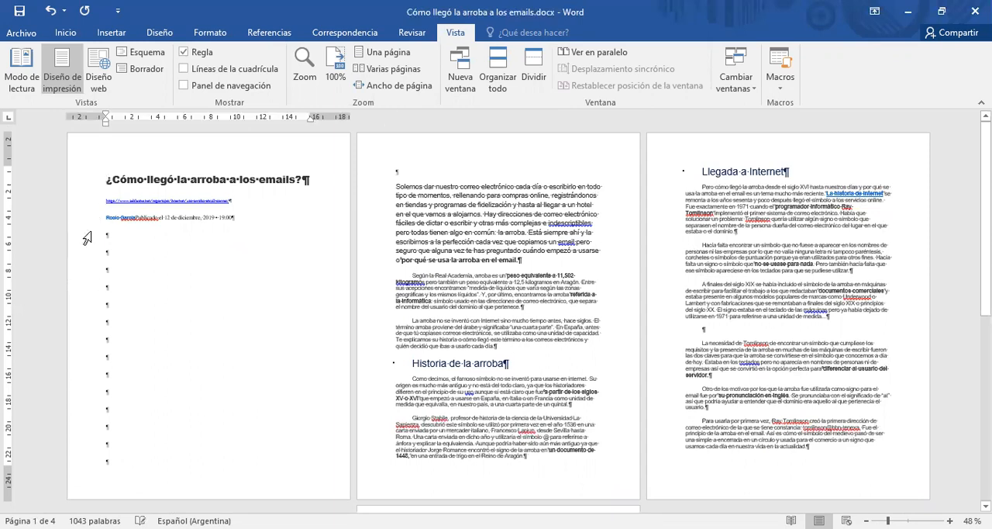
key(Return)
key(Return)
key(Return)
key(Return)
key(Return)
key(Return)
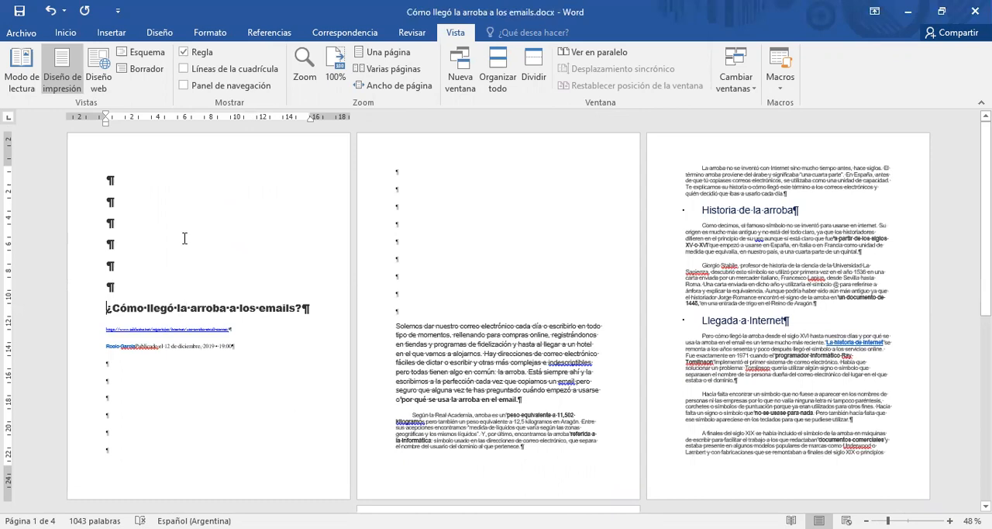
Undo the empty paragraphs added above the title and those used to push the body text to page two.
click(53, 10)
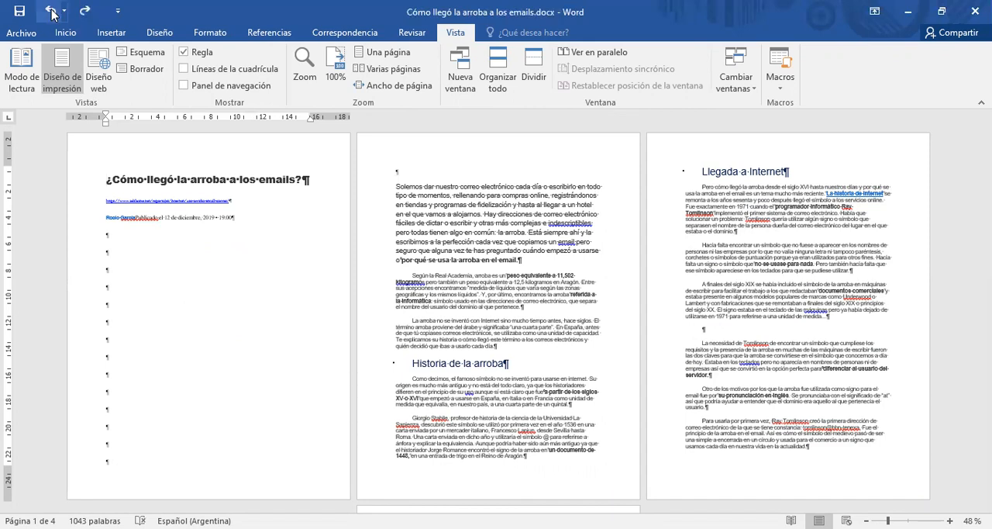
click(52, 11)
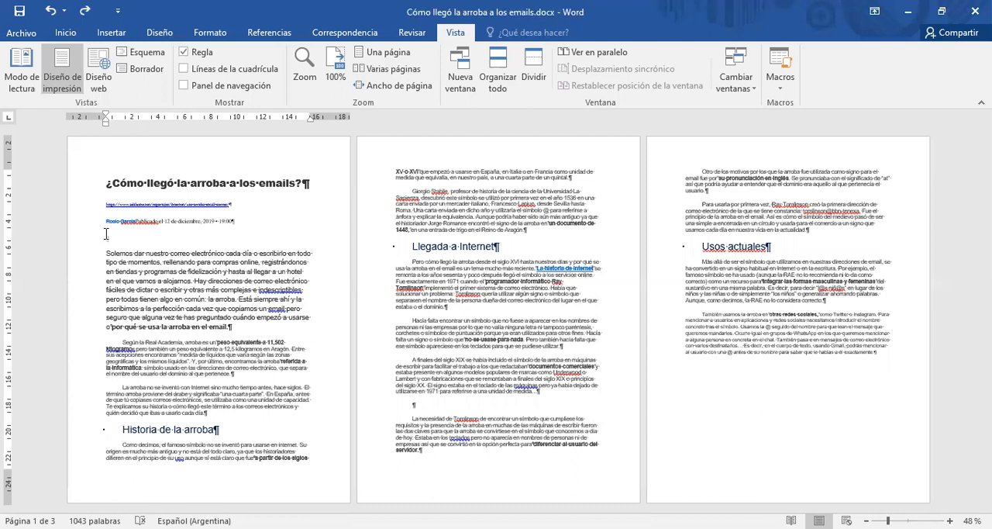
Insert a page break at the empty paragraph between the publication date line and the body text.
double_click(117, 232)
click(208, 35)
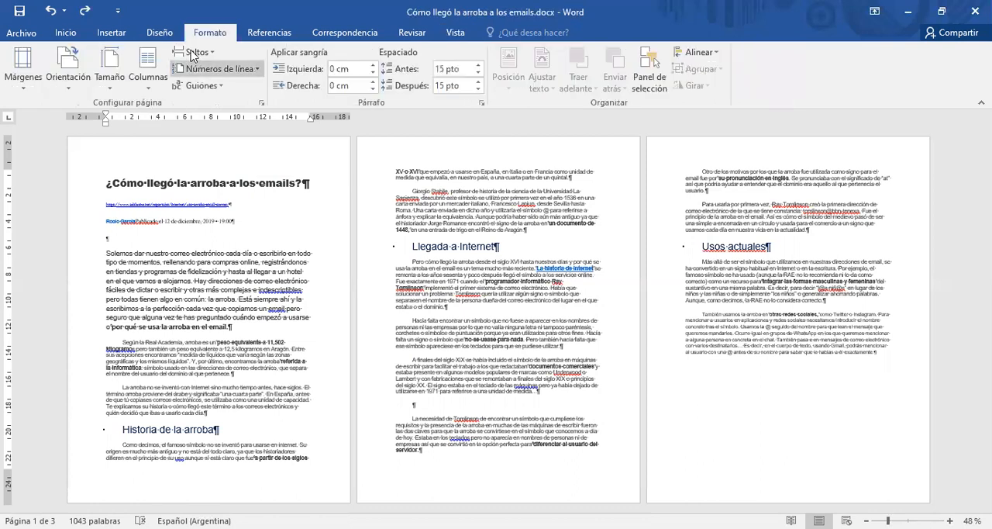
click(193, 56)
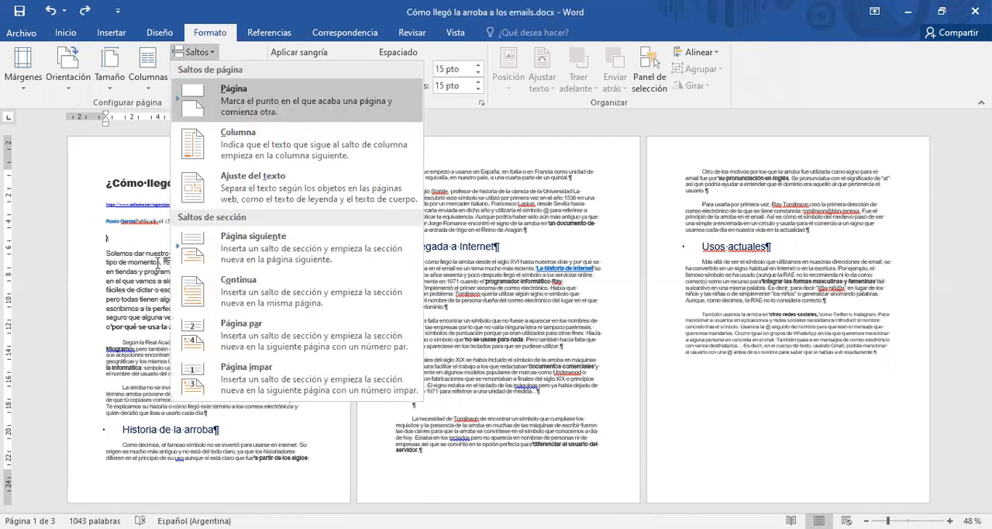
key(Return)
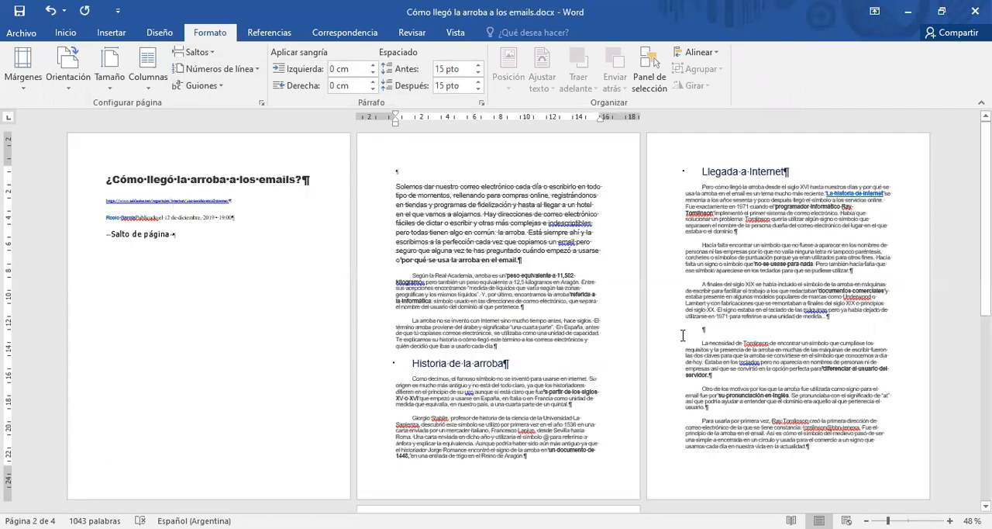
Insert the picture 20210201_150358.jpg in a new empty paragraph above the title on the first page.
click(106, 178)
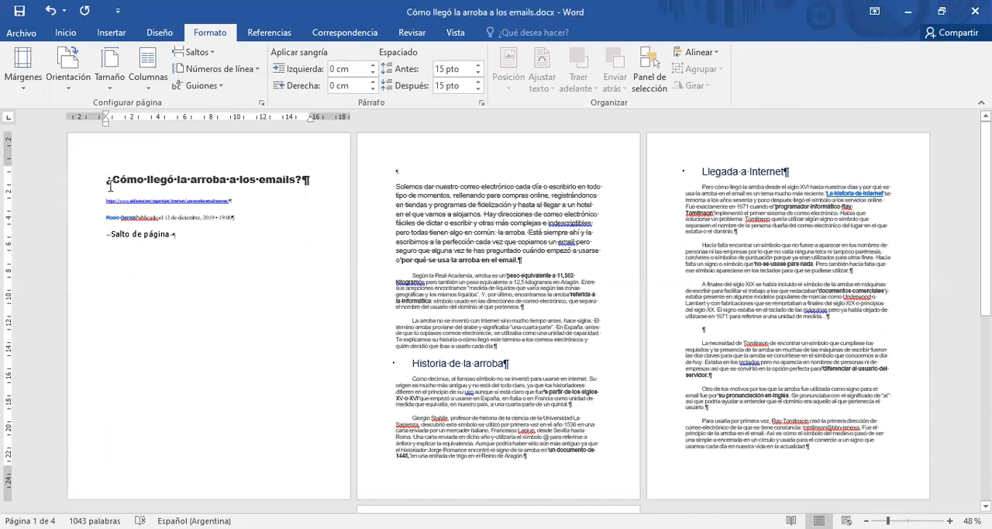
key(Return)
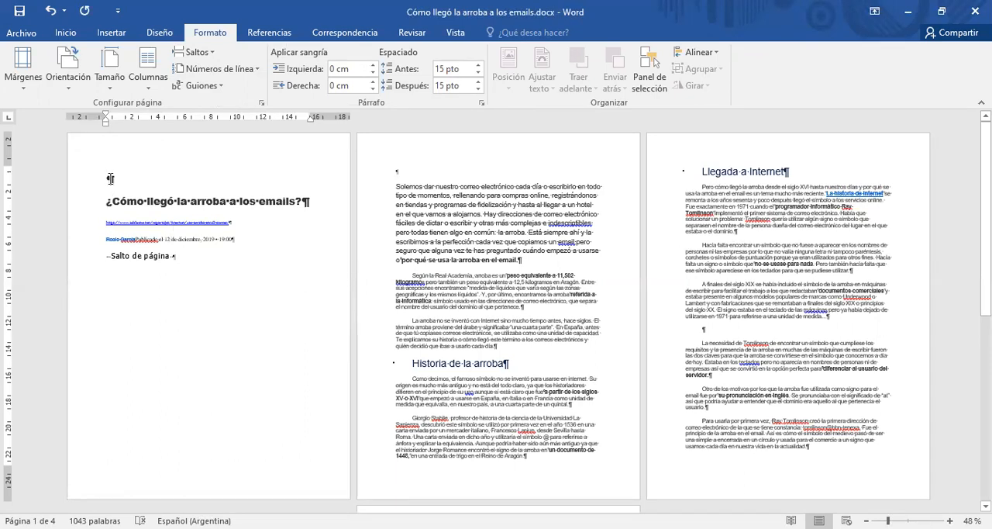
click(109, 35)
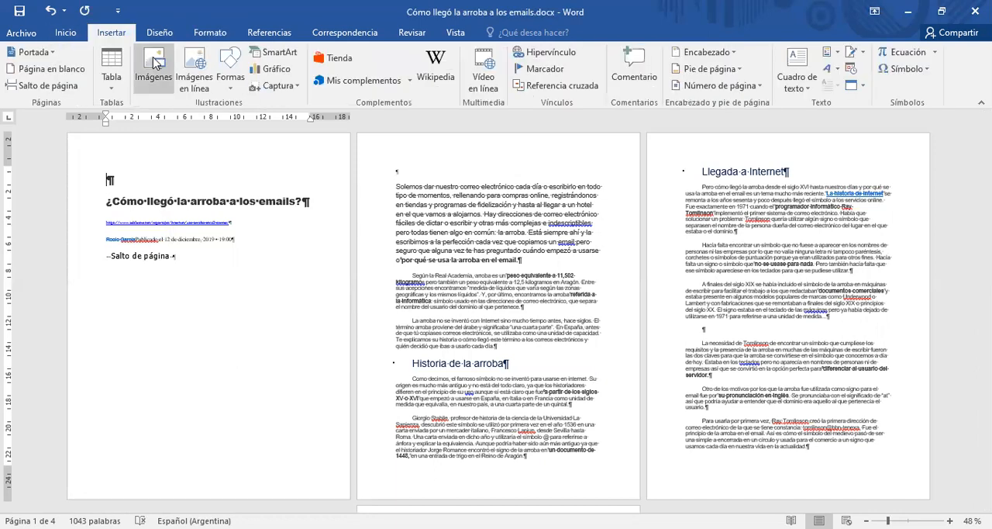
click(157, 62)
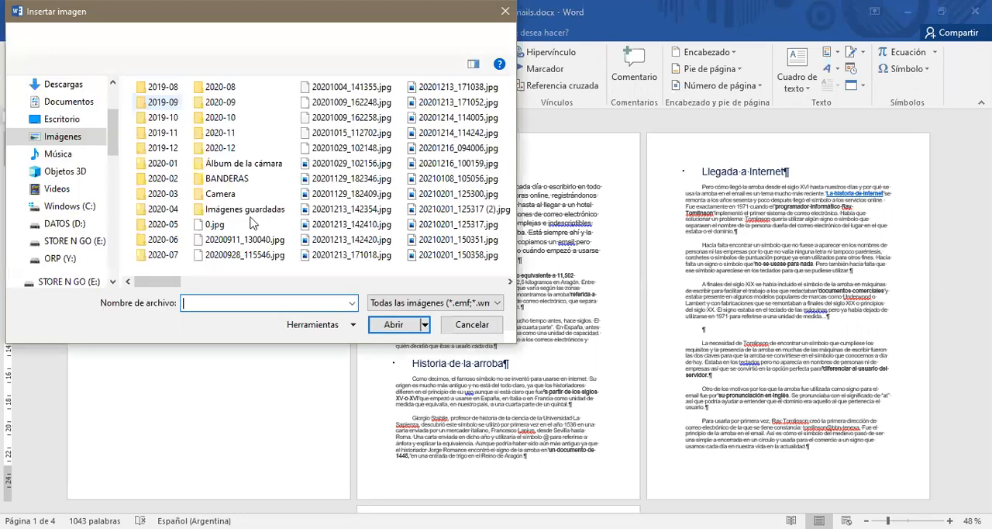
click(214, 225)
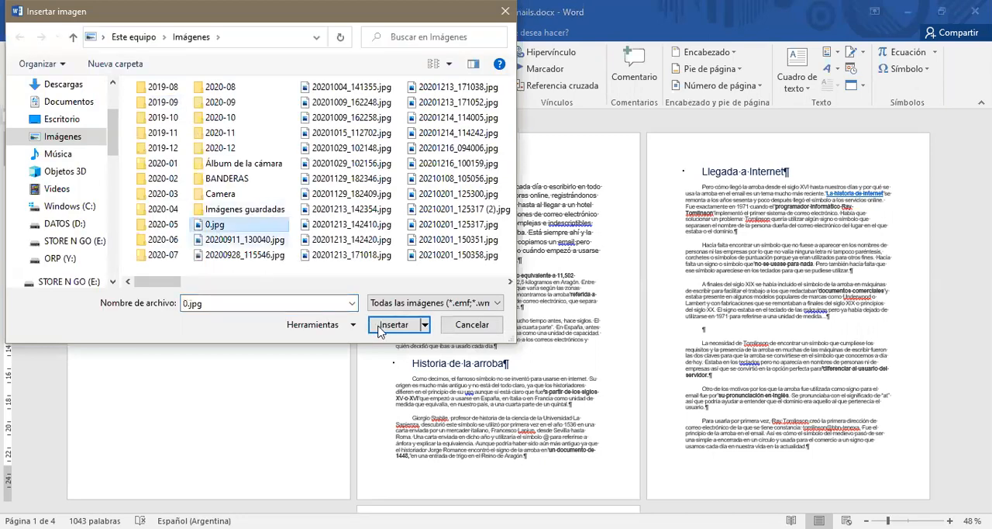
click(425, 262)
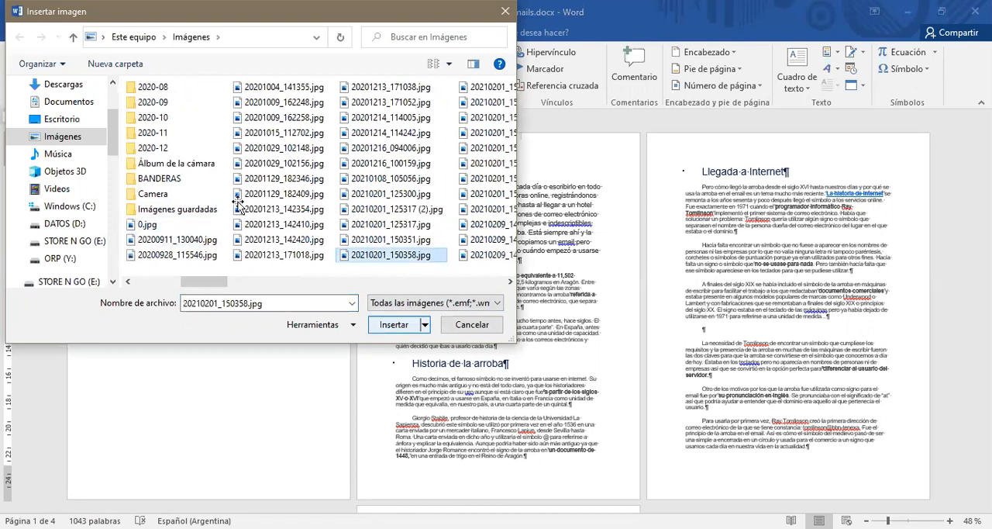
key(Return)
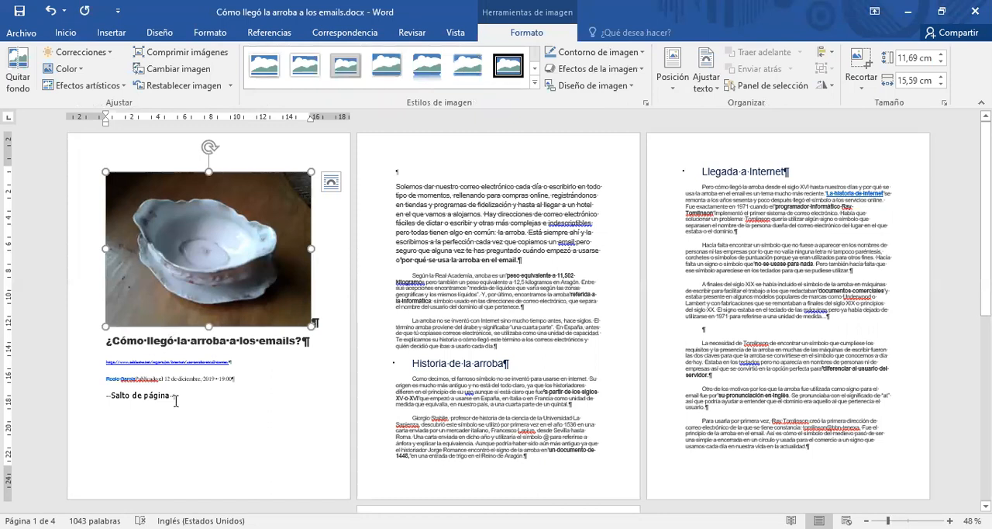
Shrink the inserted picture proportionally to about half its width, keeping it above the title.
click(107, 390)
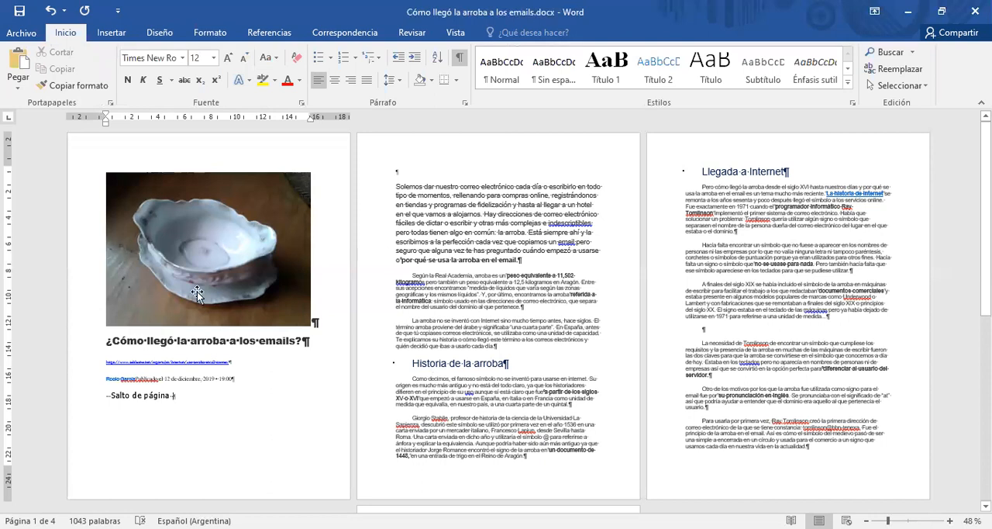
click(246, 300)
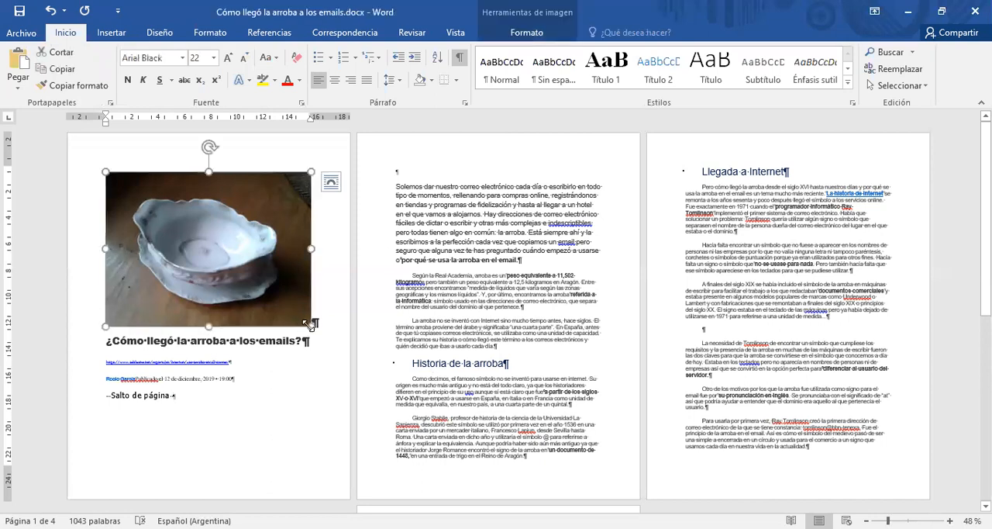
drag(273, 302, 189, 258)
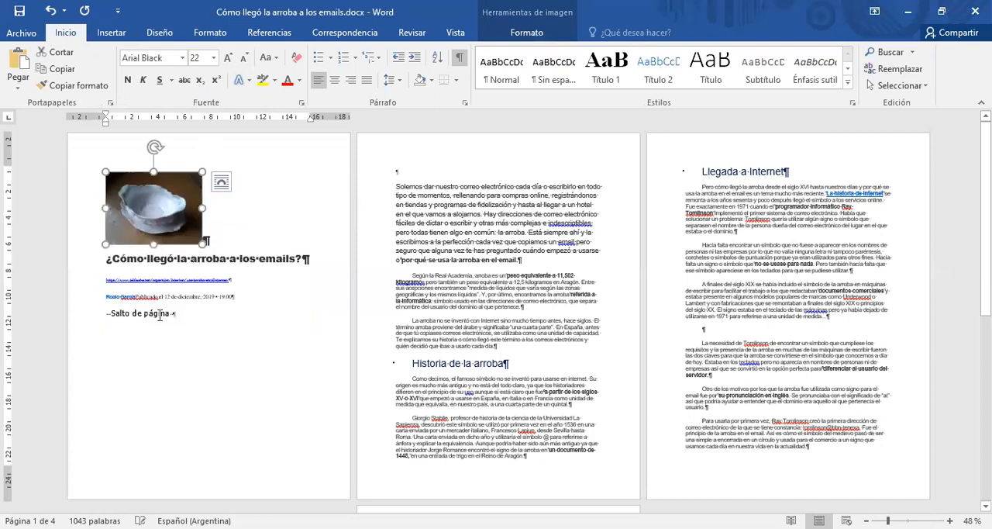
click(115, 380)
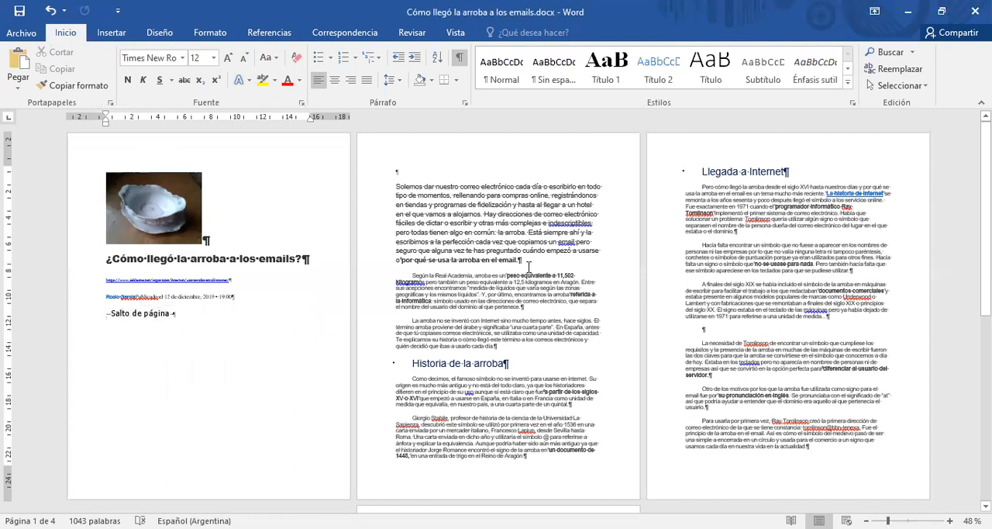
click(528, 266)
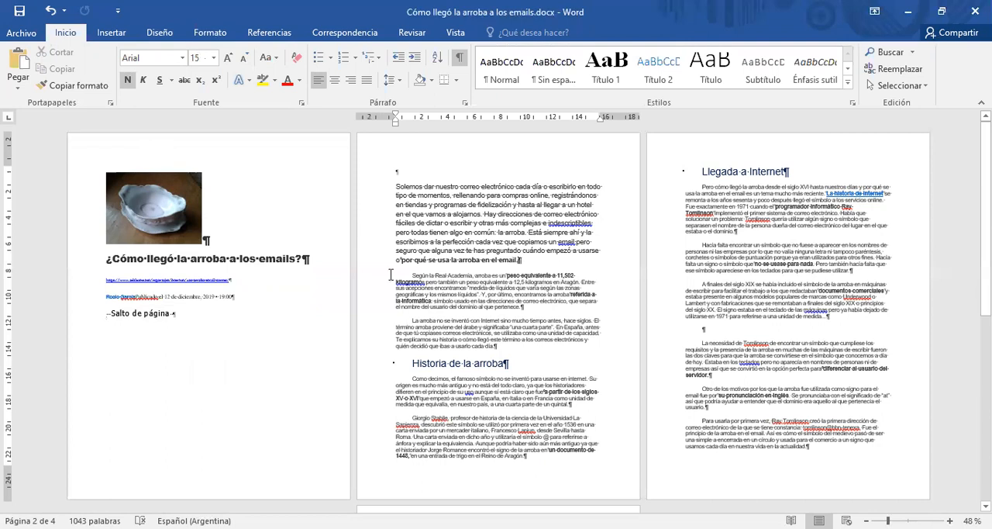
click(435, 294)
drag(395, 186, 569, 446)
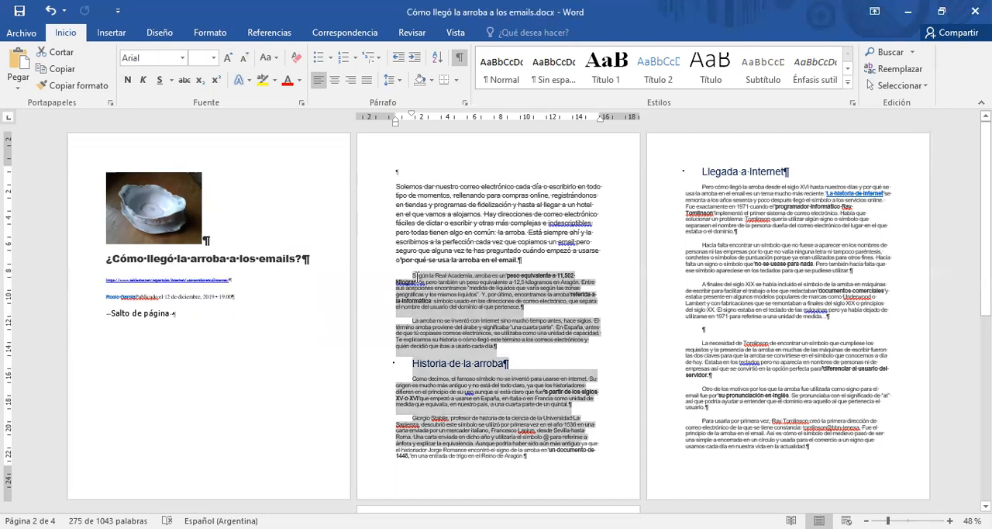
click(464, 233)
click(428, 284)
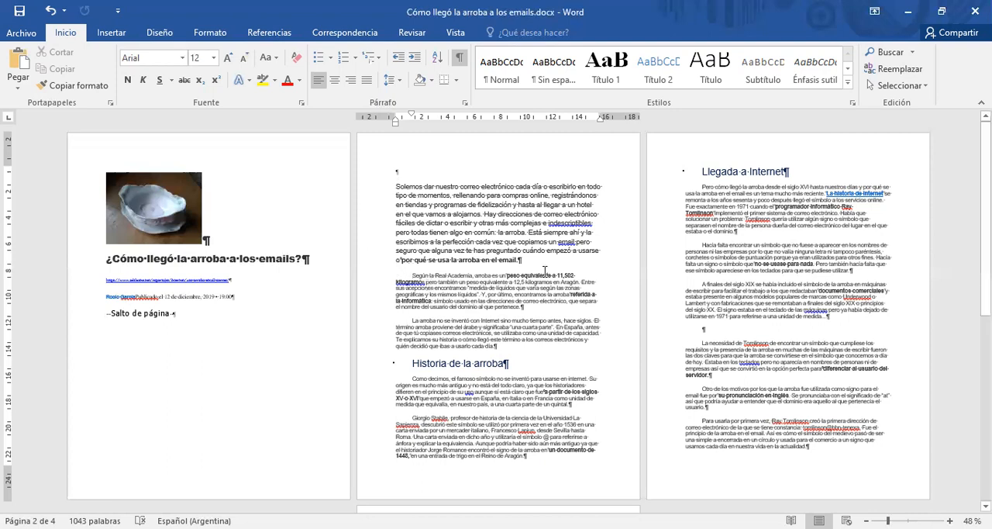
Insert a continuous section break at the end of the introductory paragraph, after "por qué se usa la arroba en el email.".
click(457, 35)
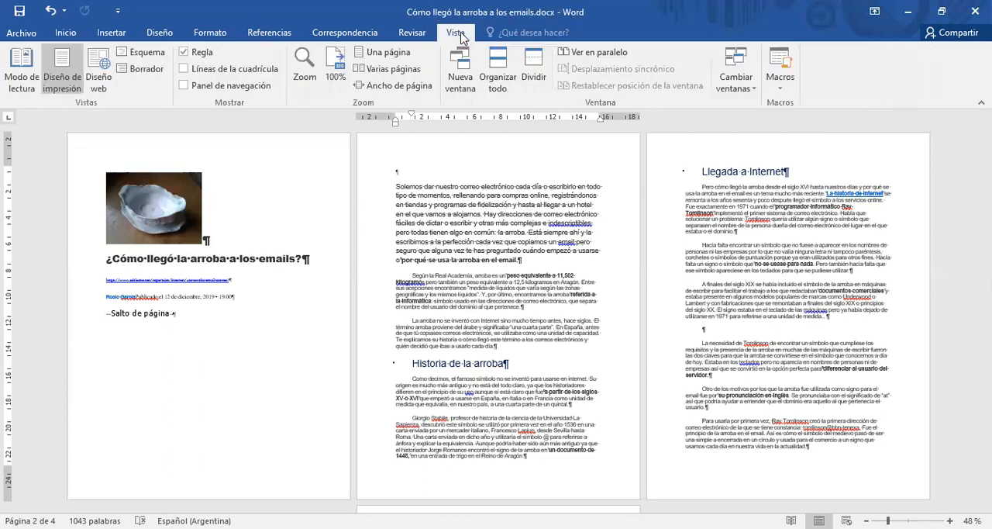
click(386, 69)
click(388, 53)
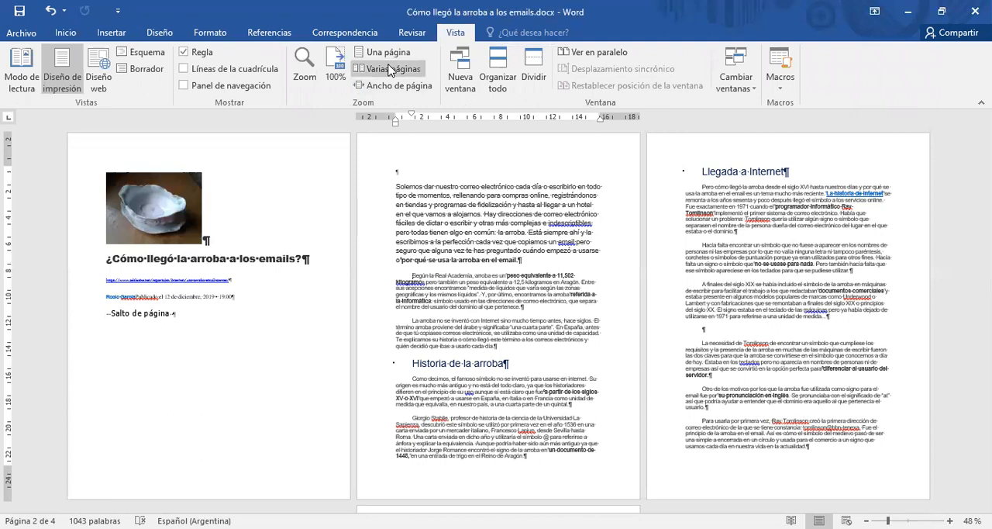
click(395, 90)
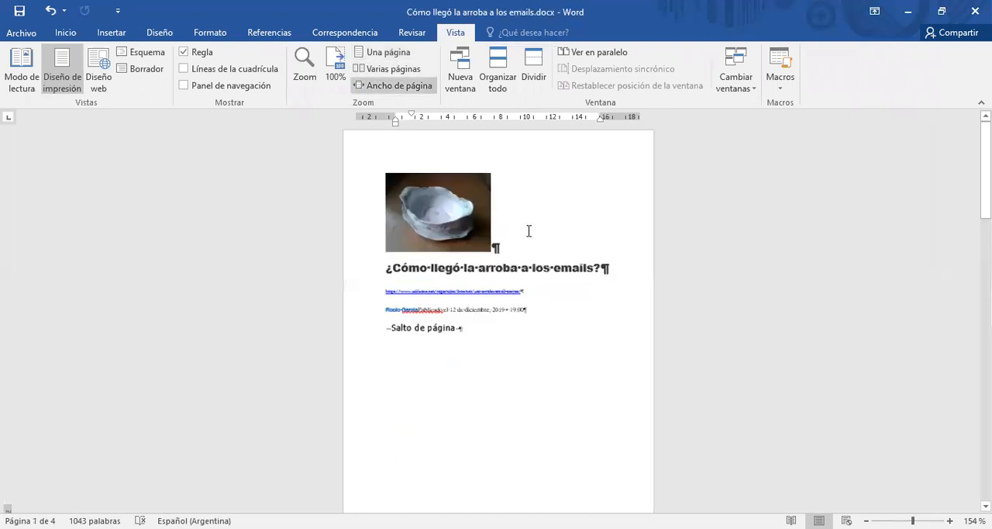
scroll(527, 224, down, 4)
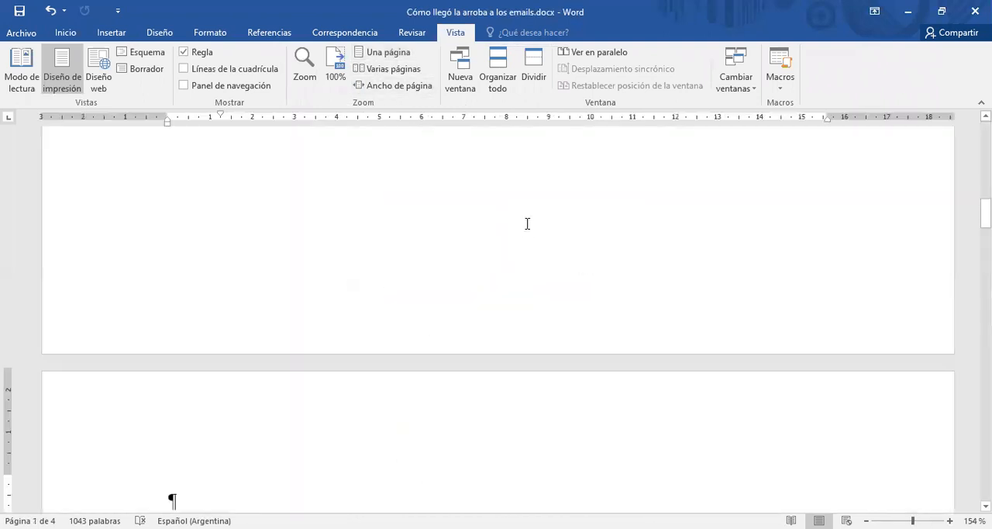
scroll(528, 224, down, 5)
scroll(527, 224, down, 1)
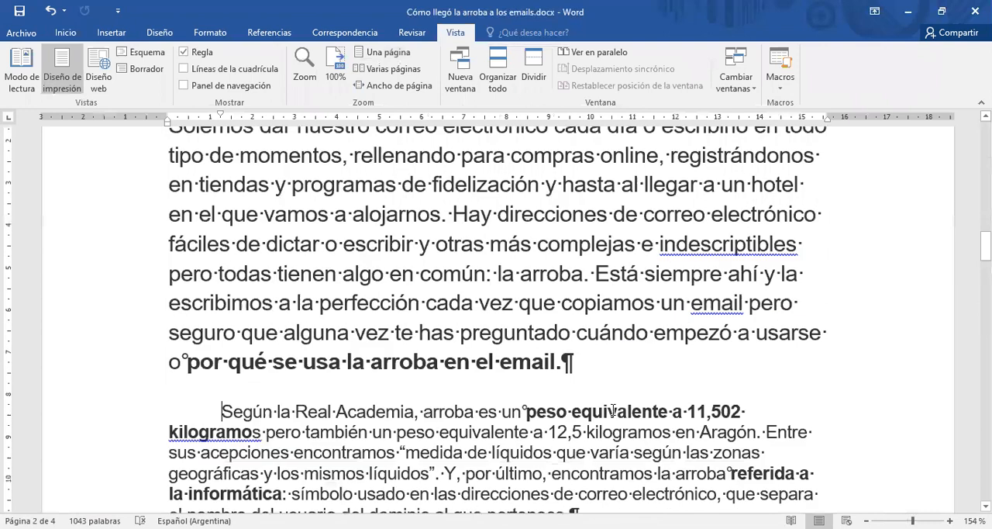
scroll(507, 412, up, 1)
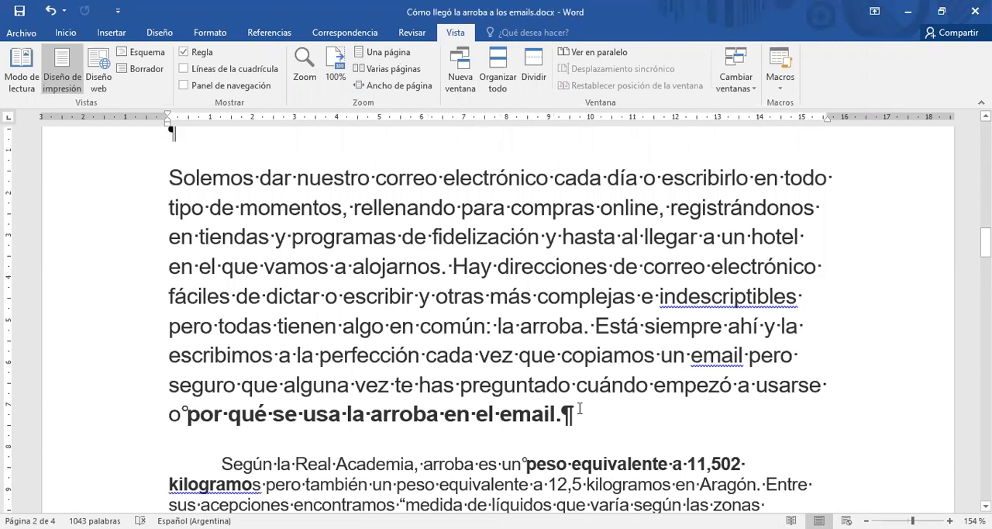
click(580, 408)
scroll(580, 409, down, 2)
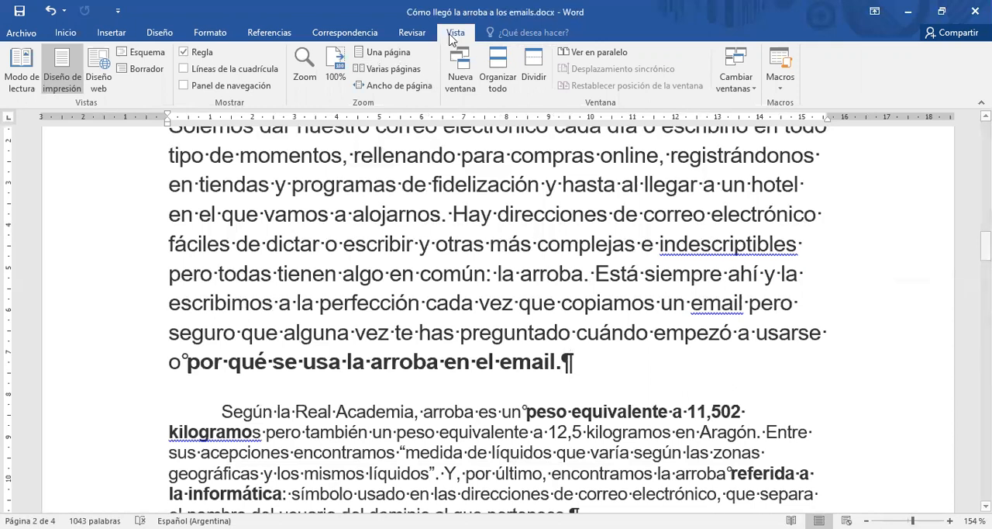
click(211, 35)
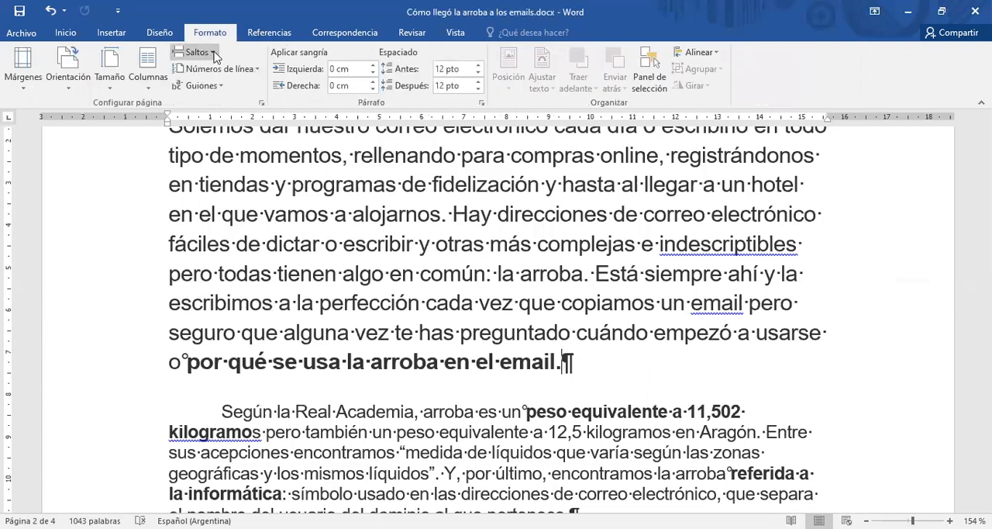
click(217, 56)
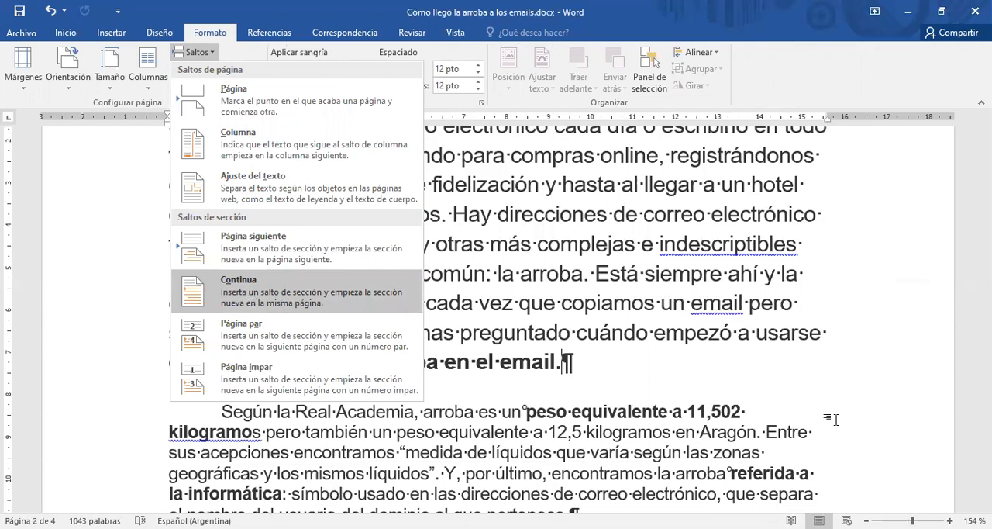
key(Return)
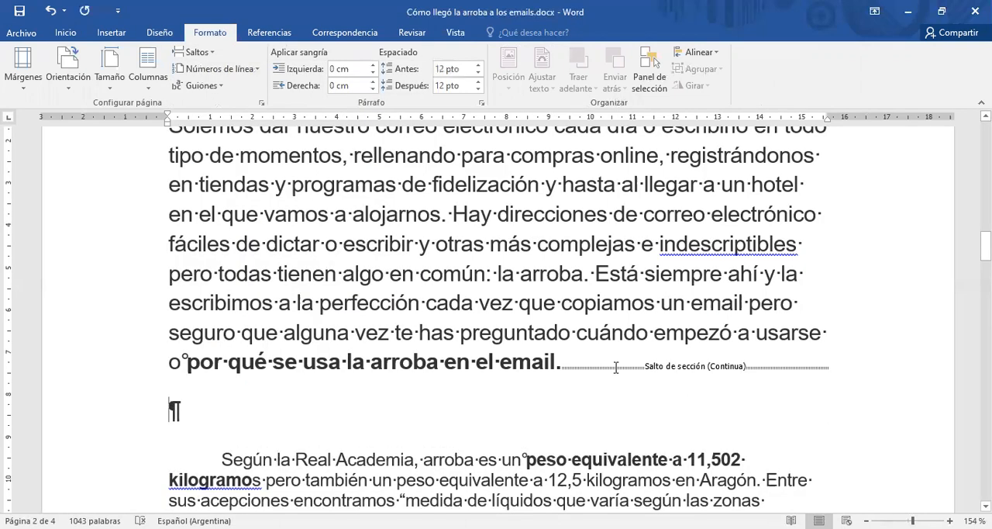
Hide the formatting marks and review the text on both sides of the continuous section break.
click(68, 35)
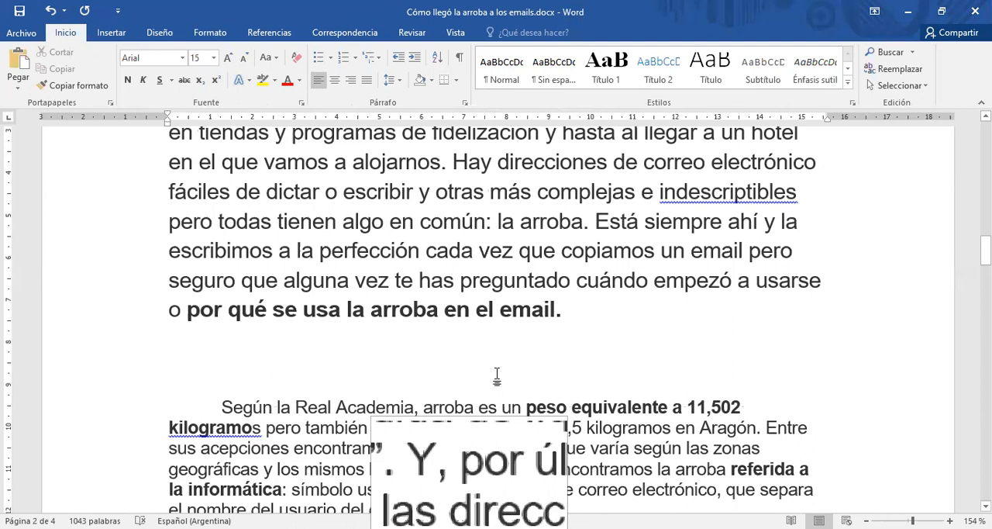
click(480, 425)
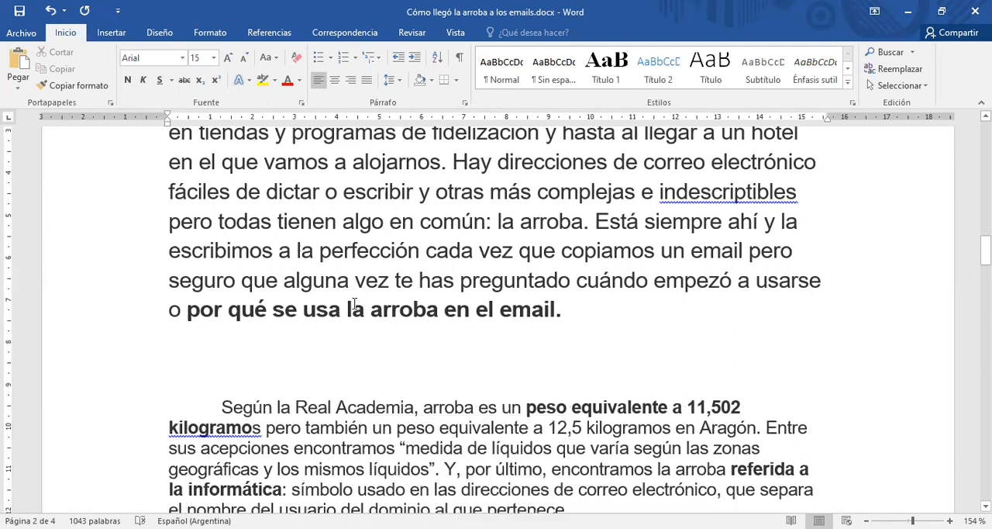
scroll(336, 170, up, 1)
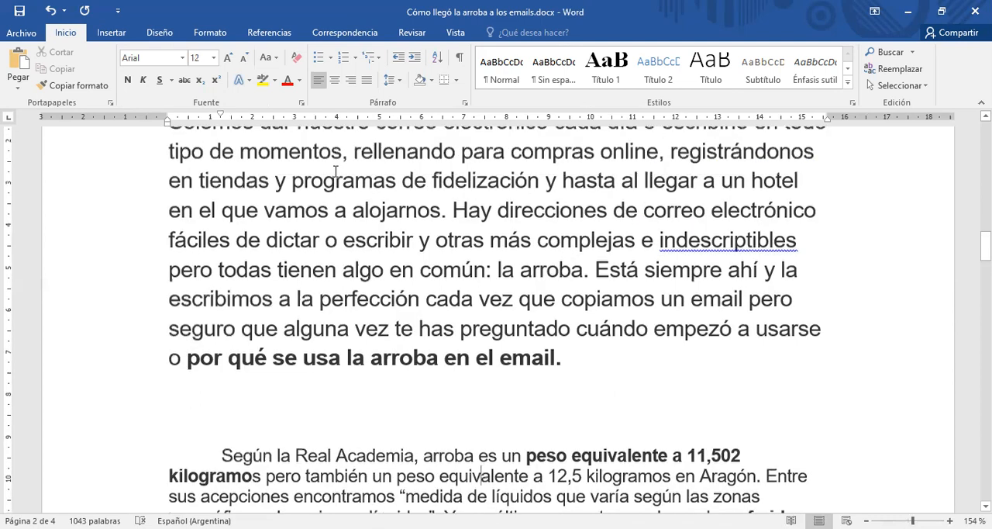
scroll(335, 171, up, 1)
scroll(329, 233, up, 1)
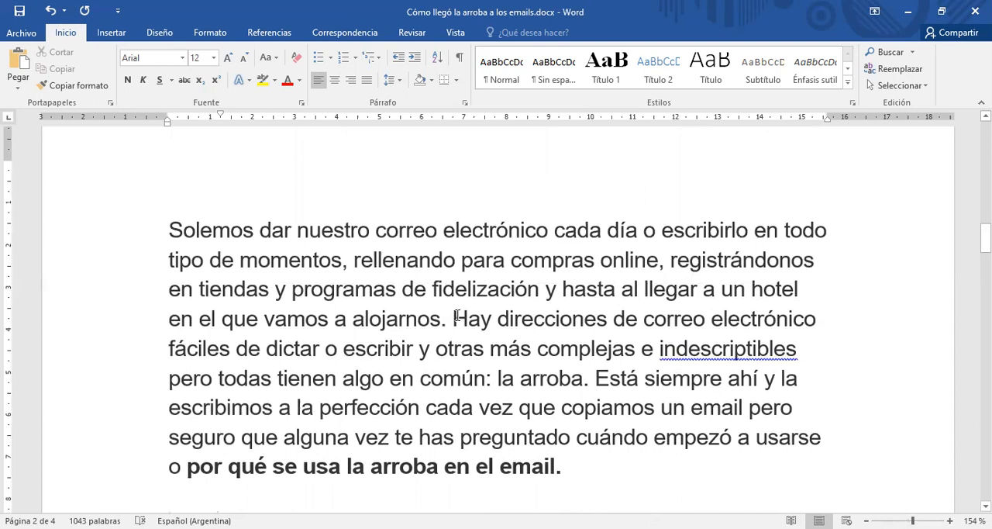
scroll(457, 317, down, 2)
scroll(415, 396, down, 2)
Lay out the section starting with "Según la Real Academia" in two columns and check it against the introductory paragraph.
click(414, 401)
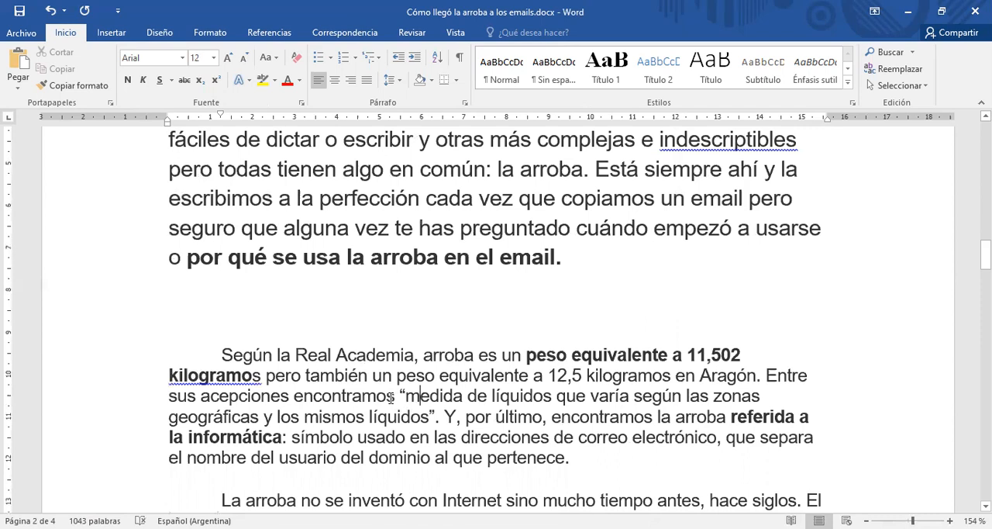
click(210, 32)
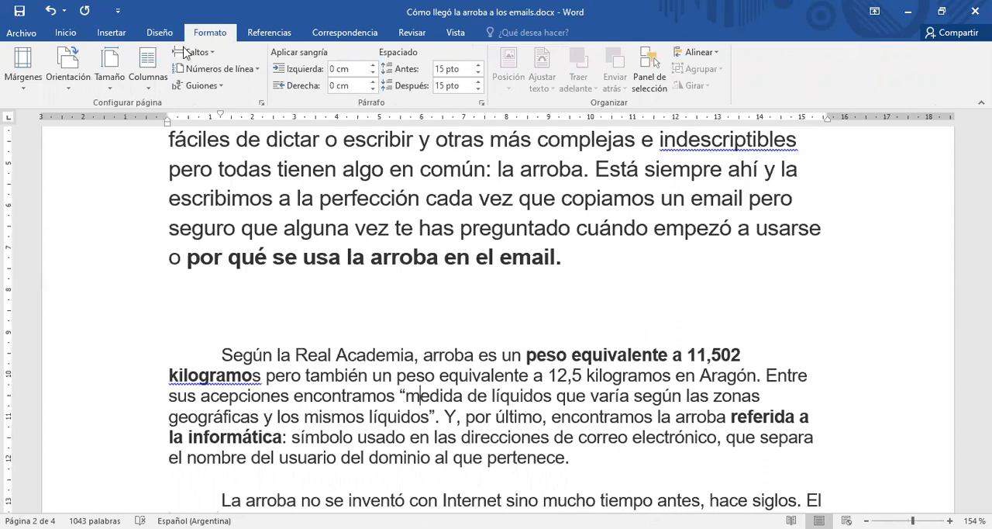
click(152, 65)
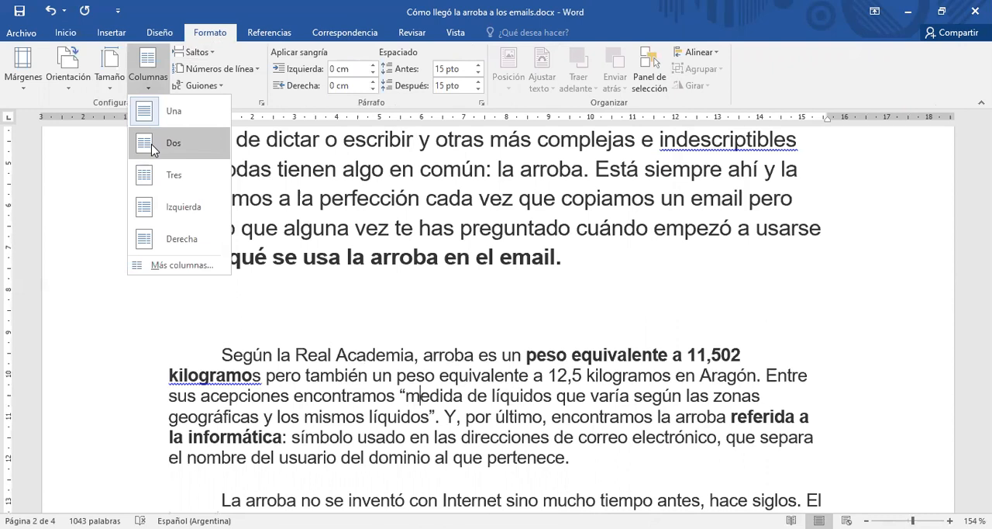
click(152, 144)
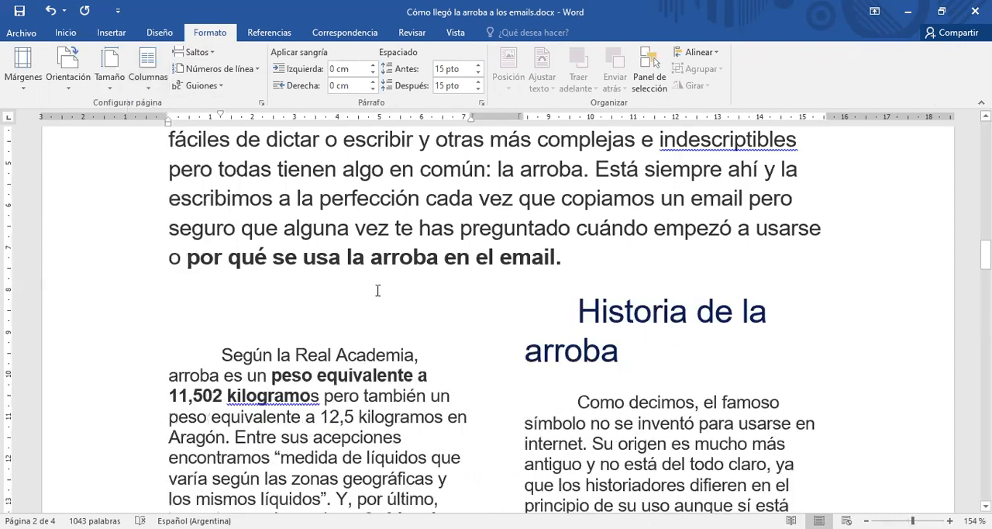
scroll(378, 290, down, 3)
scroll(574, 203, up, 2)
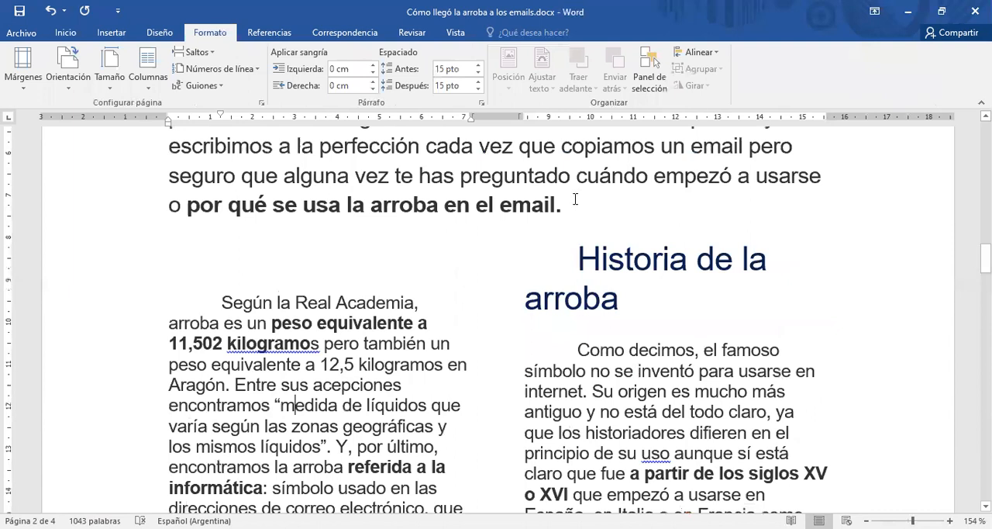
scroll(571, 217, up, 2)
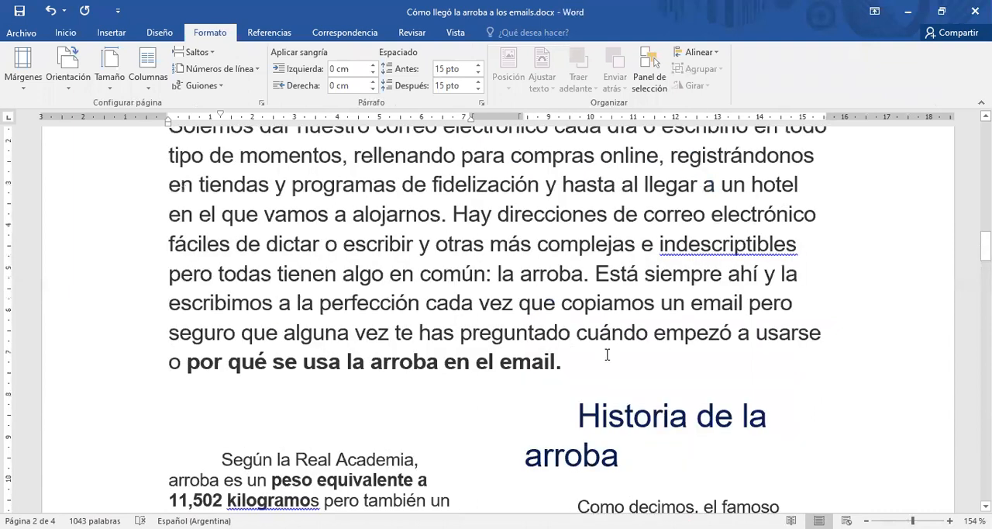
scroll(573, 408, up, 1)
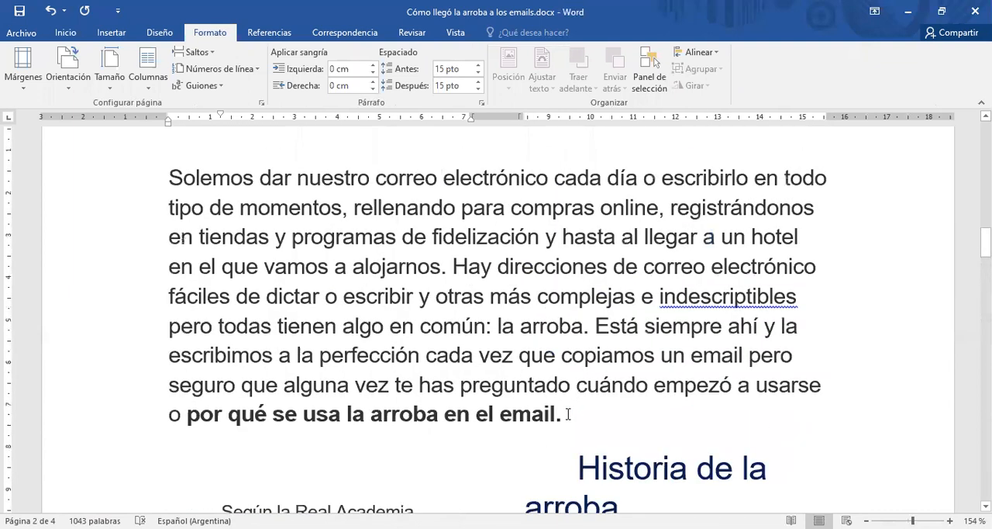
Show the formatting marks and examine the continuous section break between the introductory paragraph and the two-column text.
shift+click(479, 351)
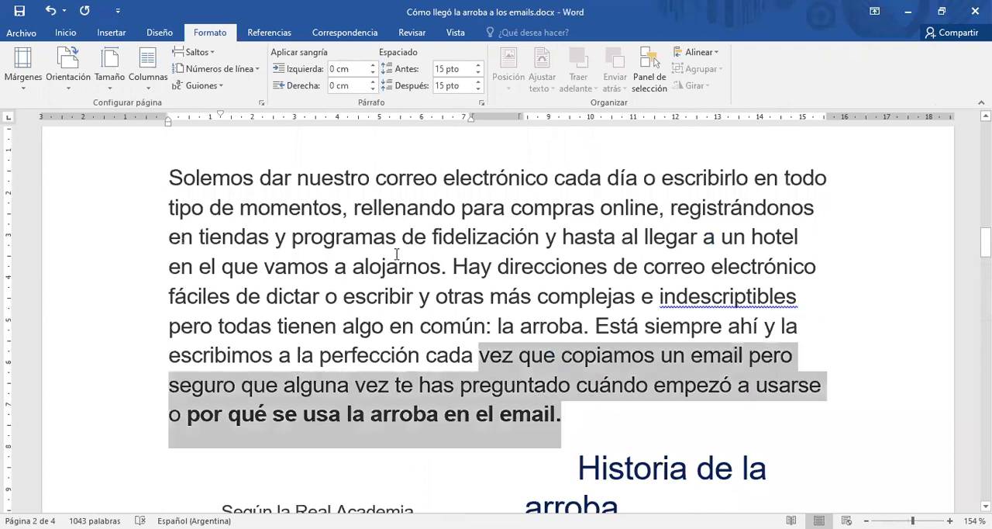
shift+click(293, 192)
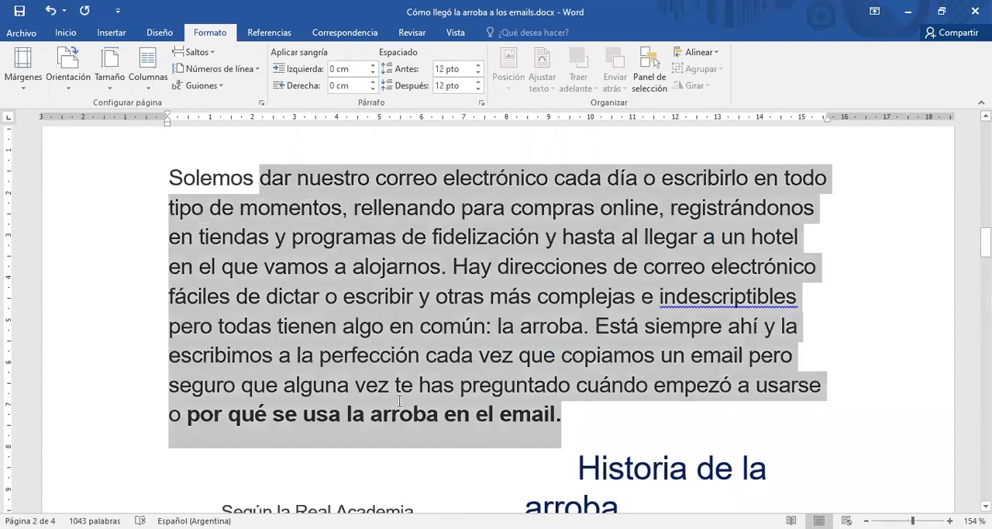
click(401, 401)
scroll(400, 401, down, 3)
scroll(460, 289, down, 1)
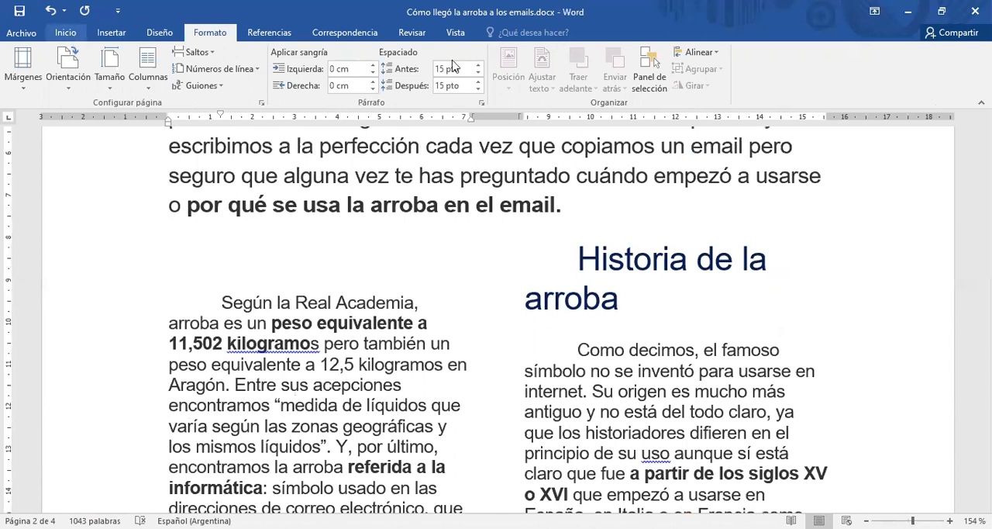
click(70, 34)
key(ctrl+shift+8)
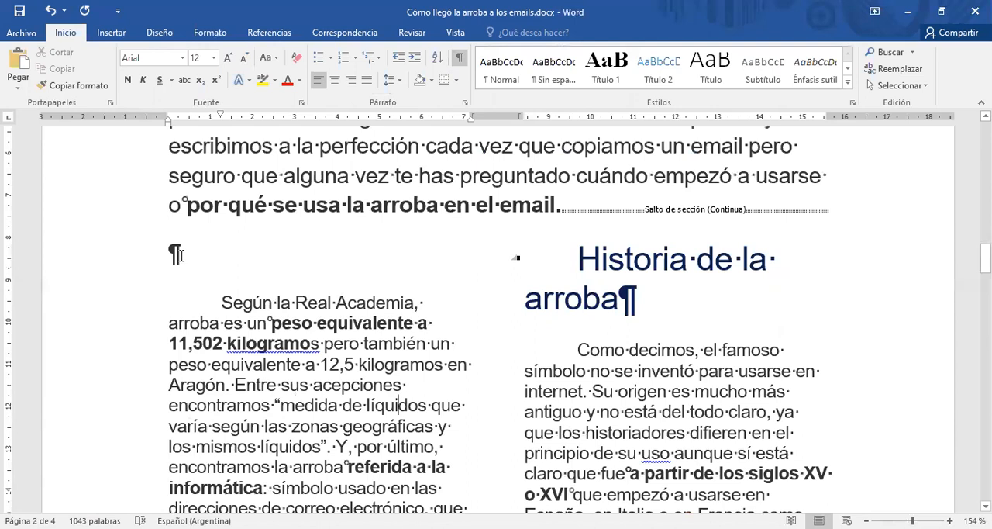
drag(183, 257, 438, 371)
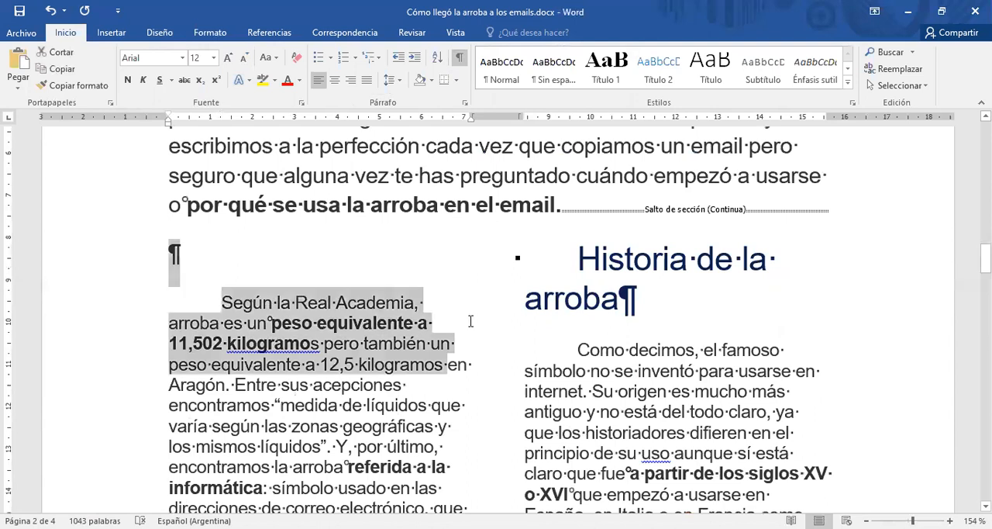
scroll(471, 321, up, 3)
scroll(455, 407, up, 3)
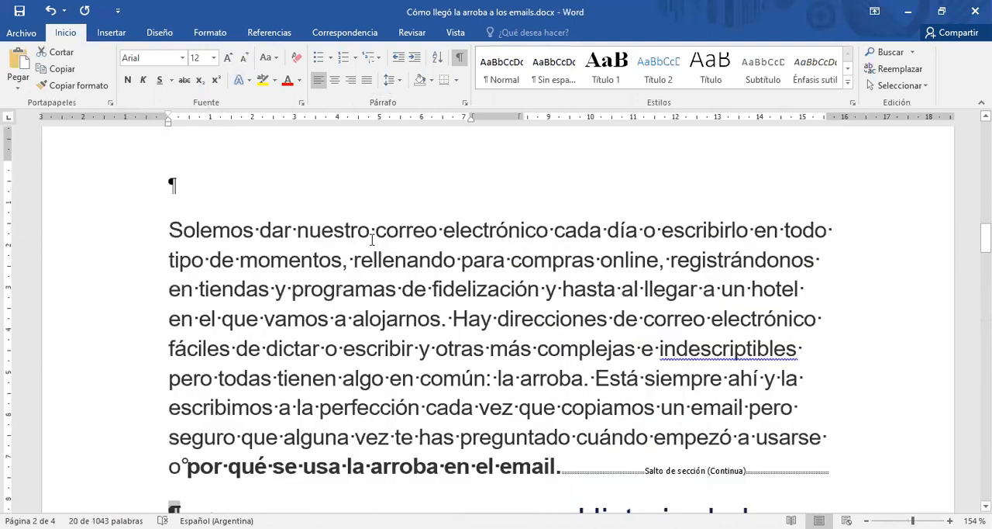
click(620, 334)
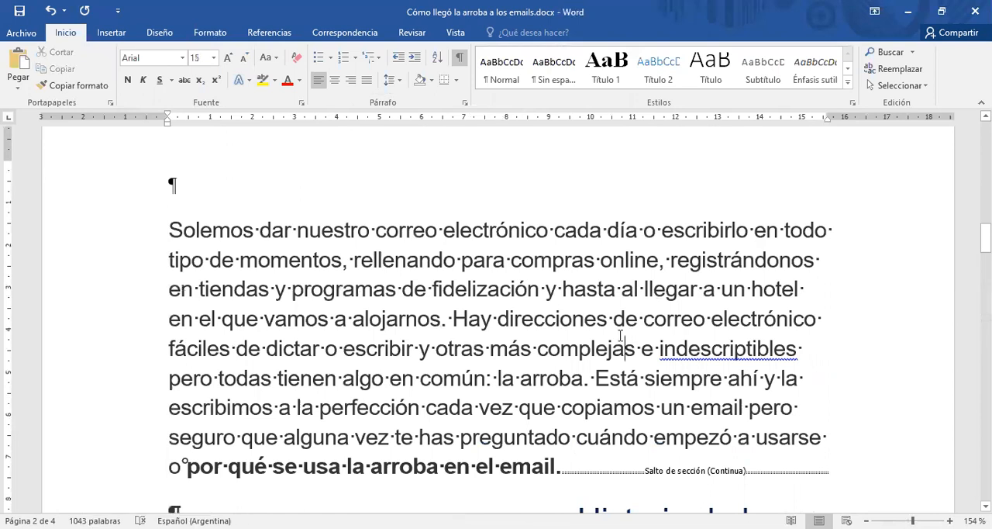
Display multiple pages at once and compare the single-column introduction with the two-column text on the second page.
click(456, 35)
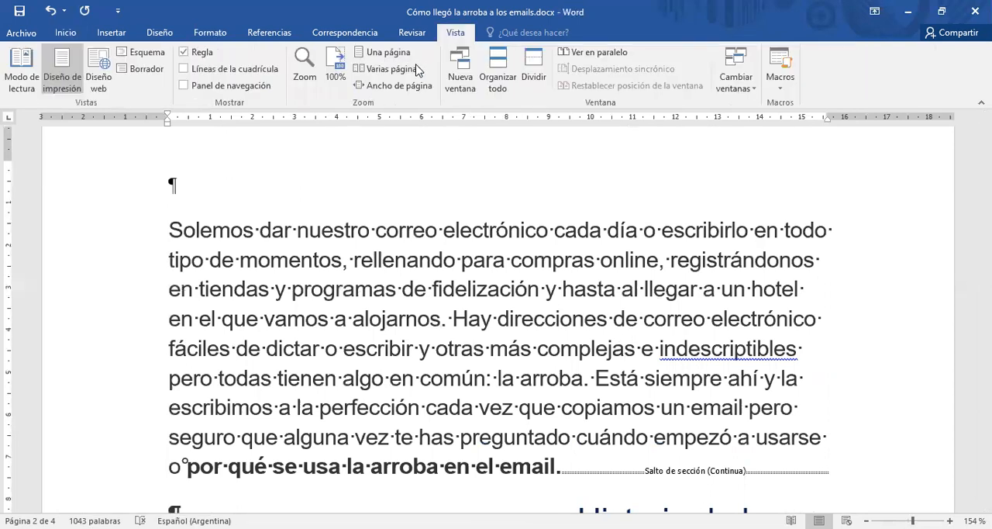
click(417, 70)
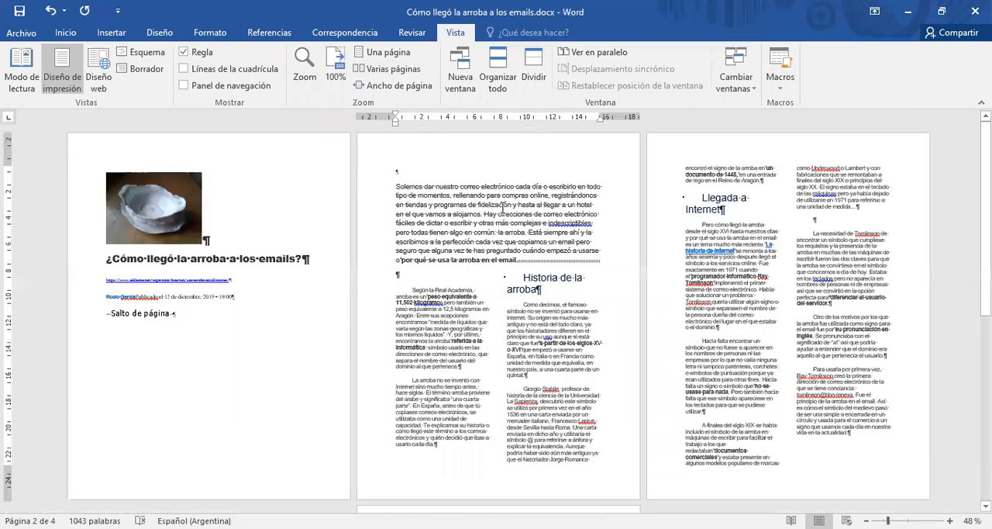
drag(498, 233, 525, 261)
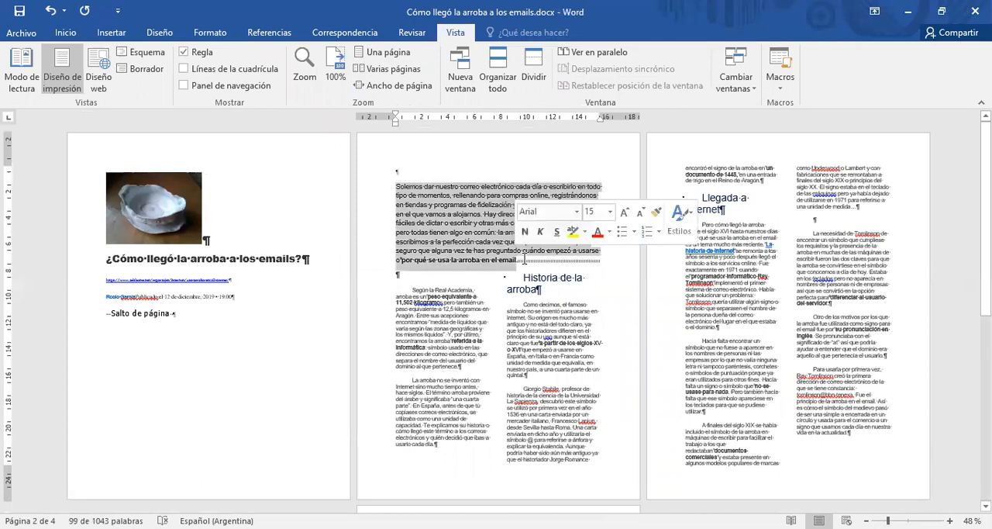
click(525, 261)
drag(462, 320, 499, 359)
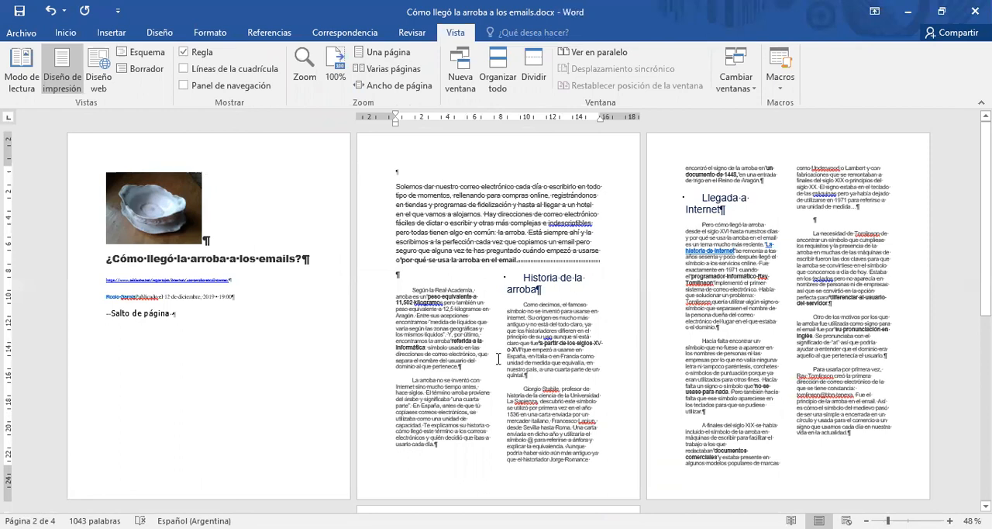
click(628, 291)
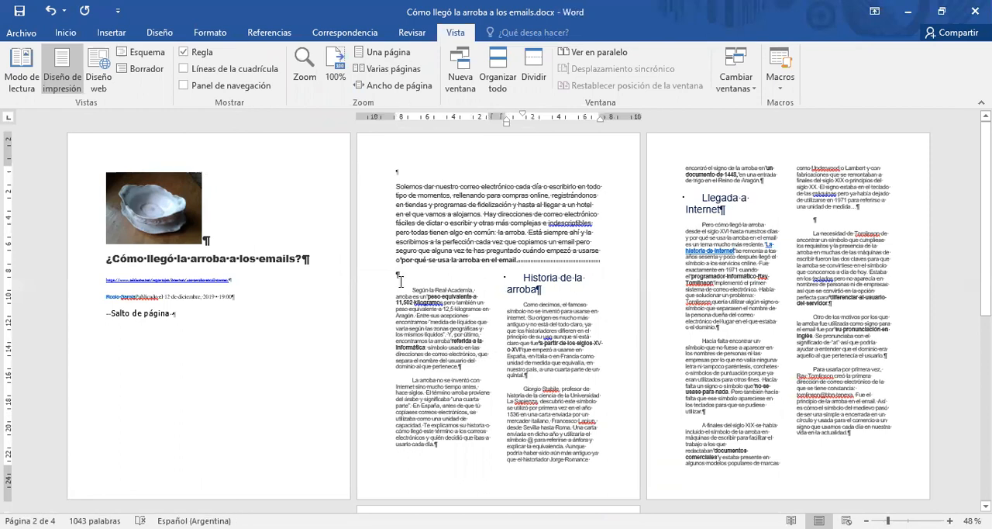
Justify the two-column text from the empty paragraph above "Según la Real Academia" through the paragraph ending "nuestra vida en la actualidad".
drag(380, 289, 792, 448)
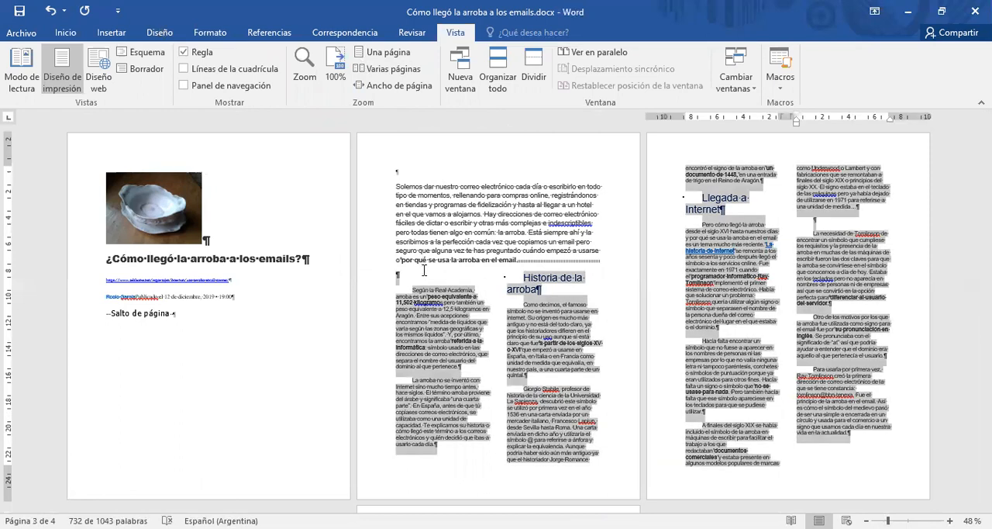
click(65, 38)
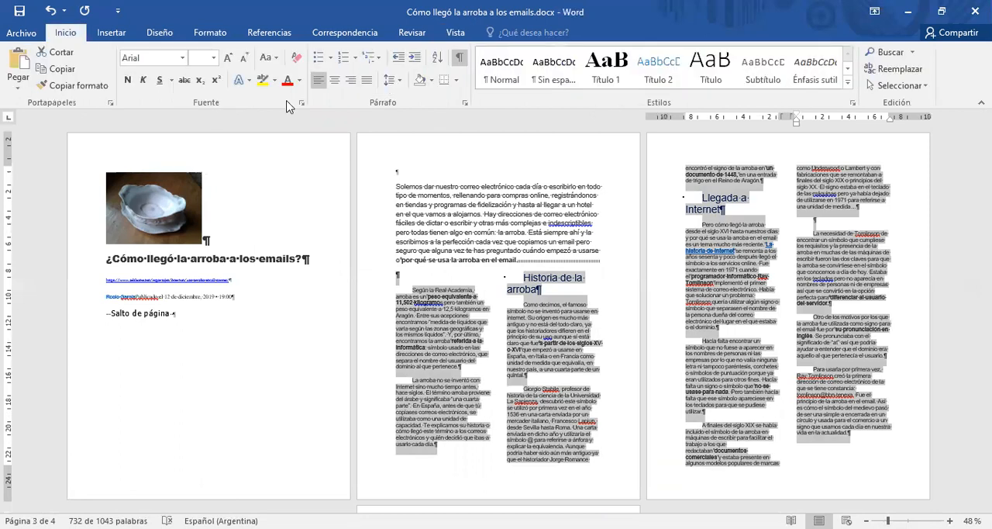
click(368, 81)
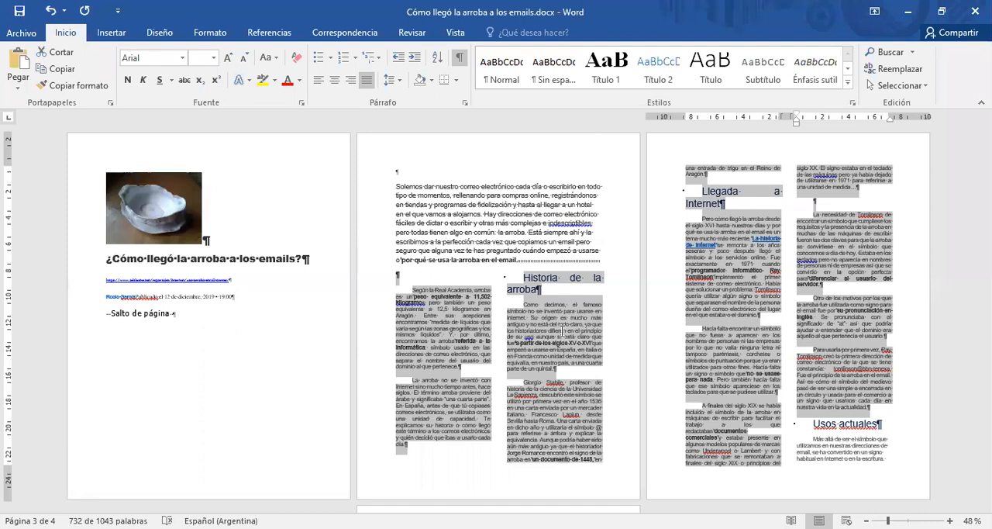
click(563, 327)
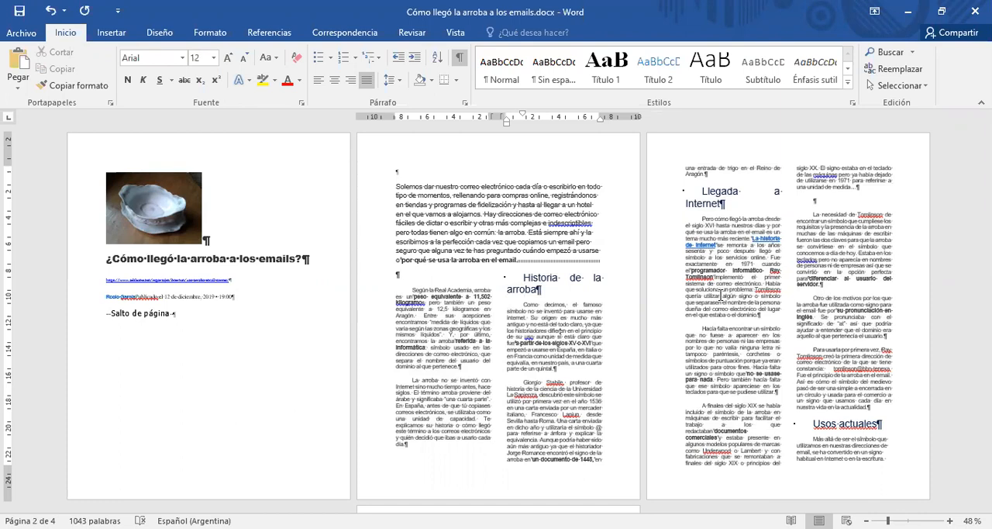
Review the layout of the whole document, from the illustrated title page through the columns on the last page.
scroll(753, 360, down, 1)
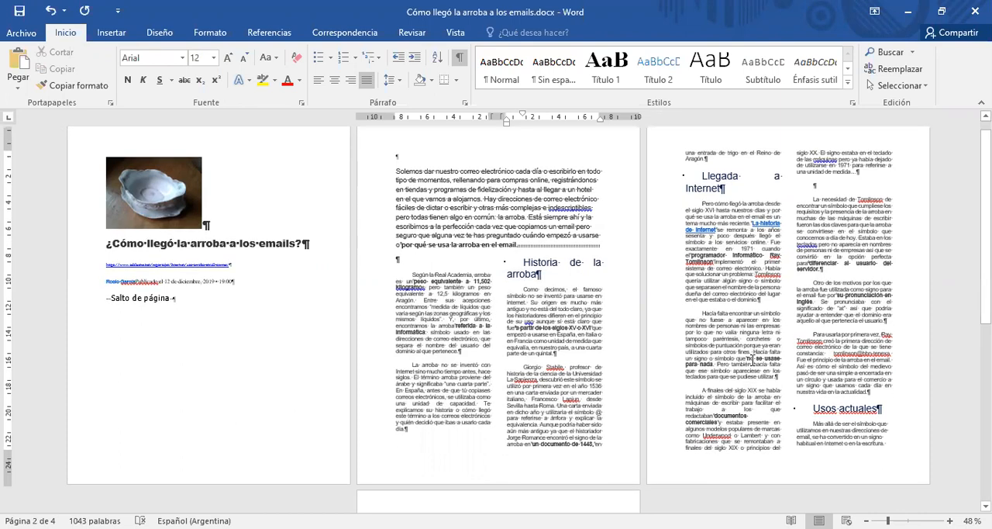
scroll(753, 359, up, 1)
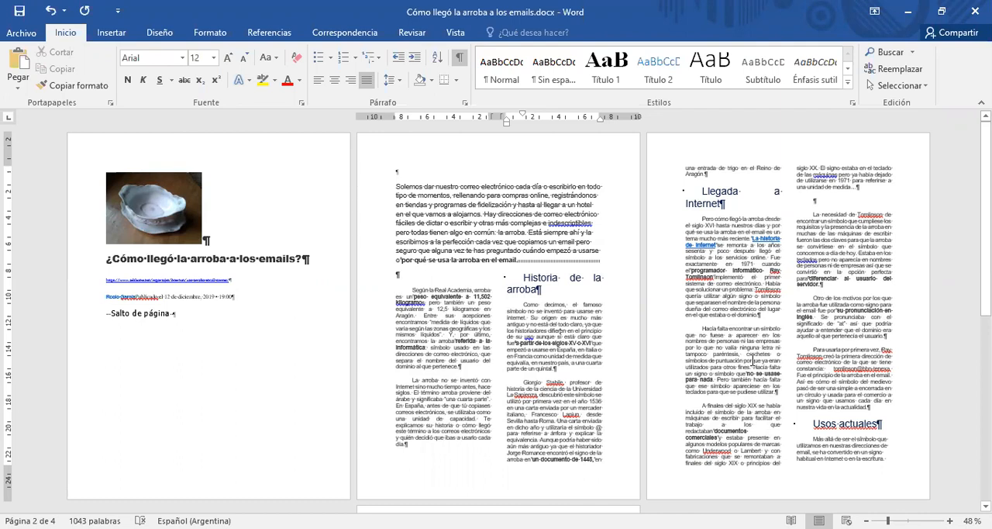
scroll(752, 361, down, 2)
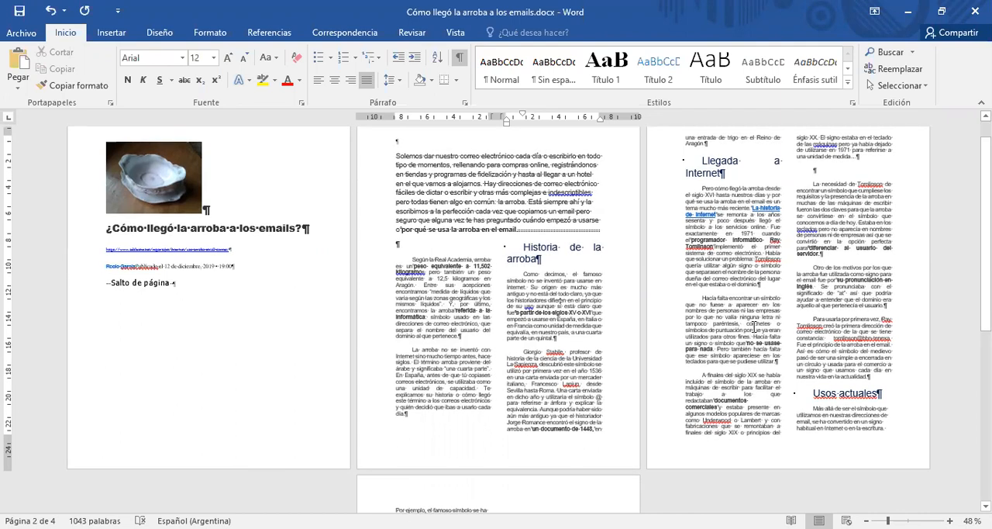
scroll(753, 329, down, 2)
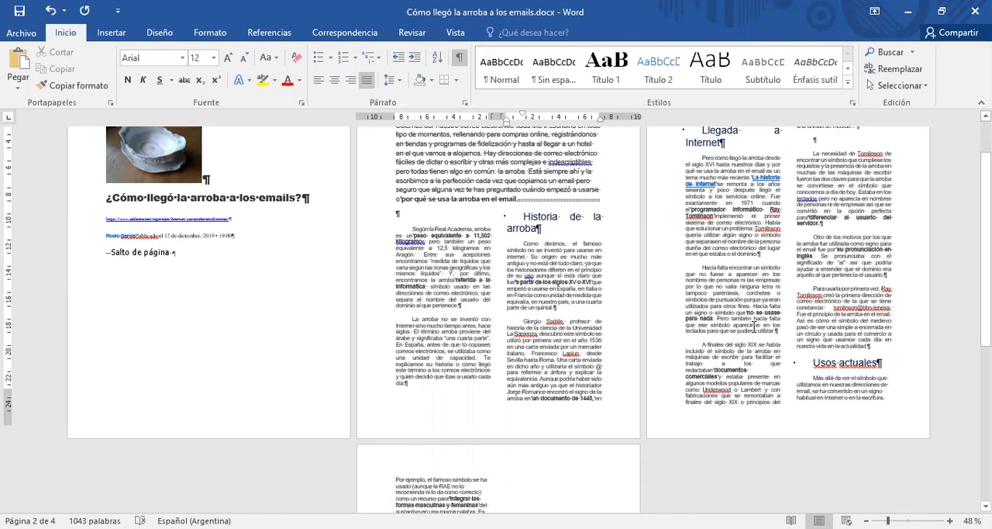
scroll(754, 328, up, 1)
scroll(754, 329, up, 3)
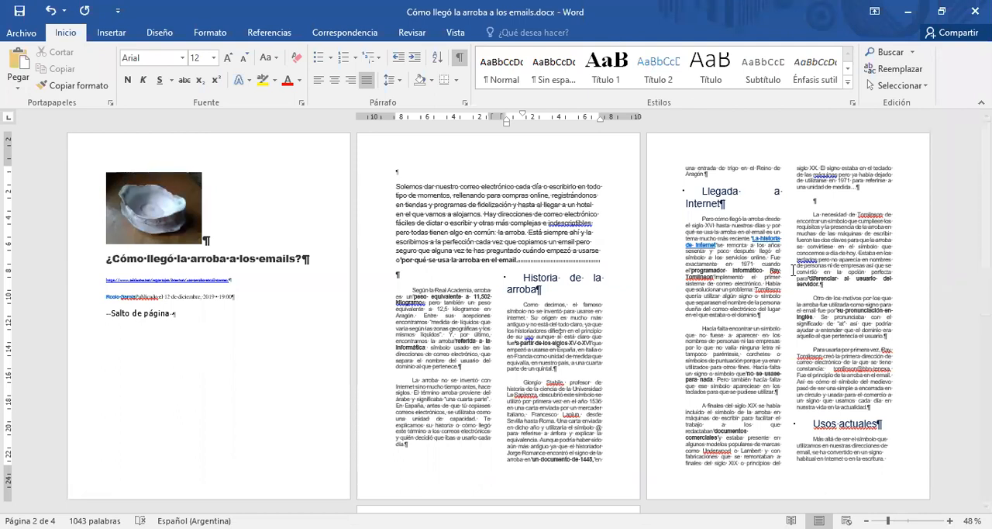
scroll(793, 270, down, 1)
scroll(792, 270, down, 1)
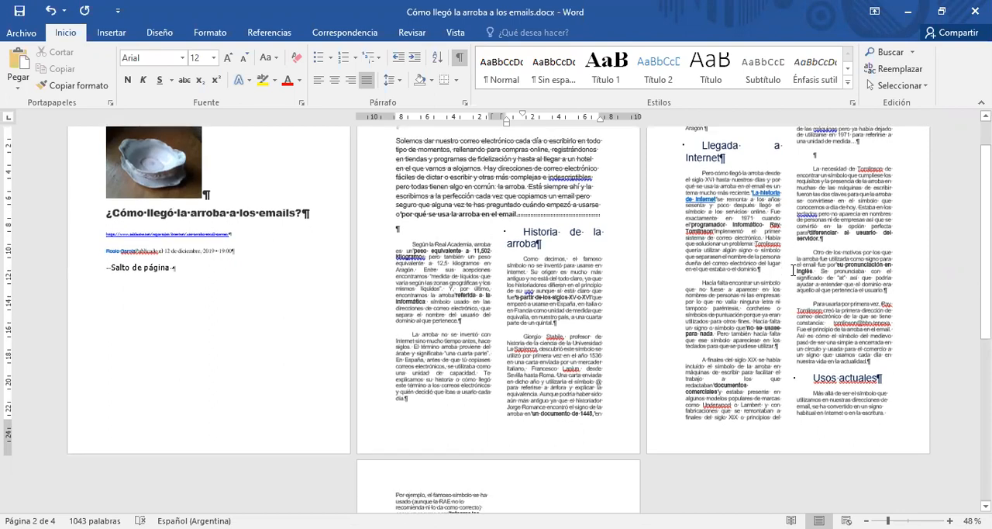
scroll(793, 270, down, 2)
scroll(792, 270, down, 1)
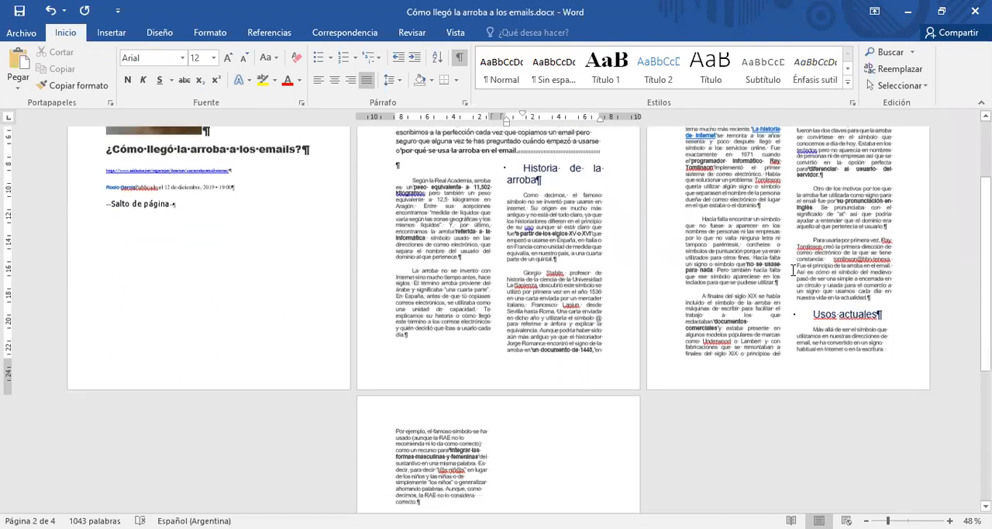
scroll(792, 270, down, 4)
scroll(792, 269, down, 3)
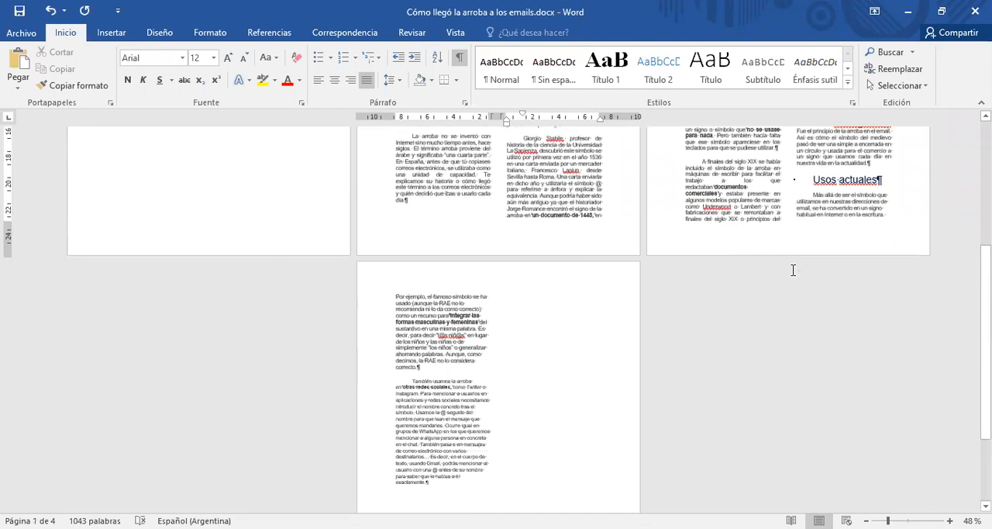
scroll(482, 117, up, 7)
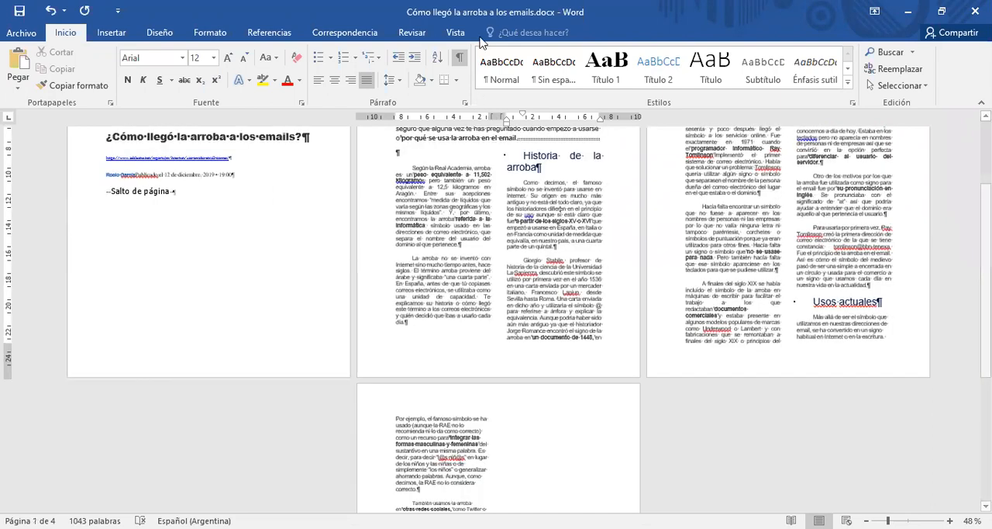